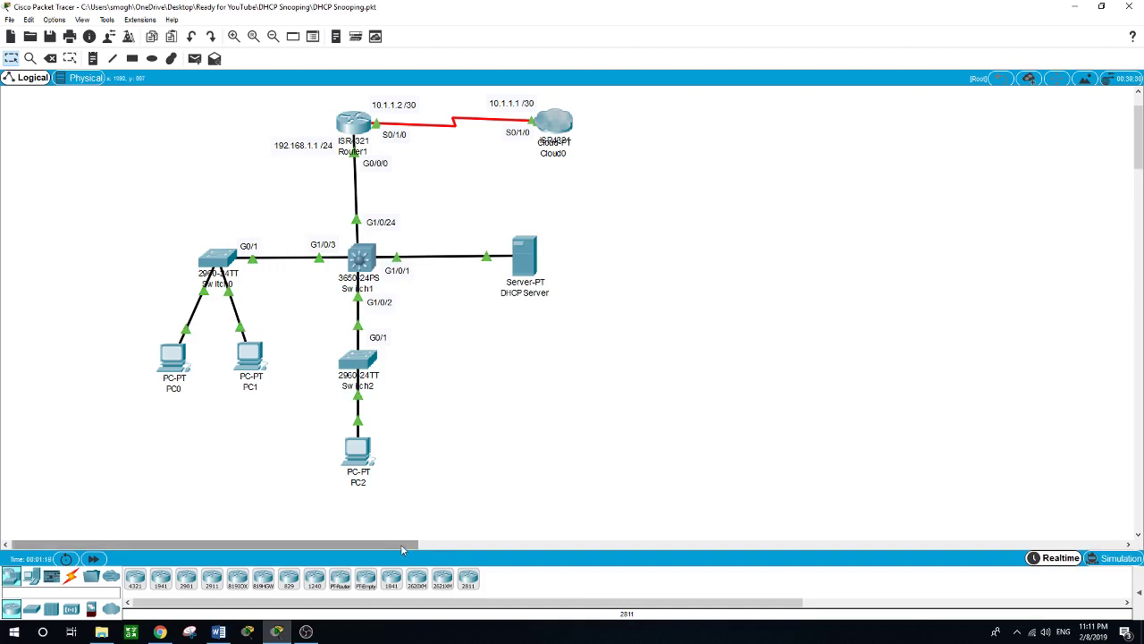
- Move the Rogue DHCD Server into the topology area, below the DHCP Server and beside Switch2
{"action": "left_click_drag", "start_coordinate": [400, 543], "coordinate": [452, 545]}
{"action": "left_click_drag", "start_coordinate": [1050, 268], "coordinate": [419, 396]}
{"action": "left_click_drag", "start_coordinate": [431, 544], "coordinate": [377, 544]}
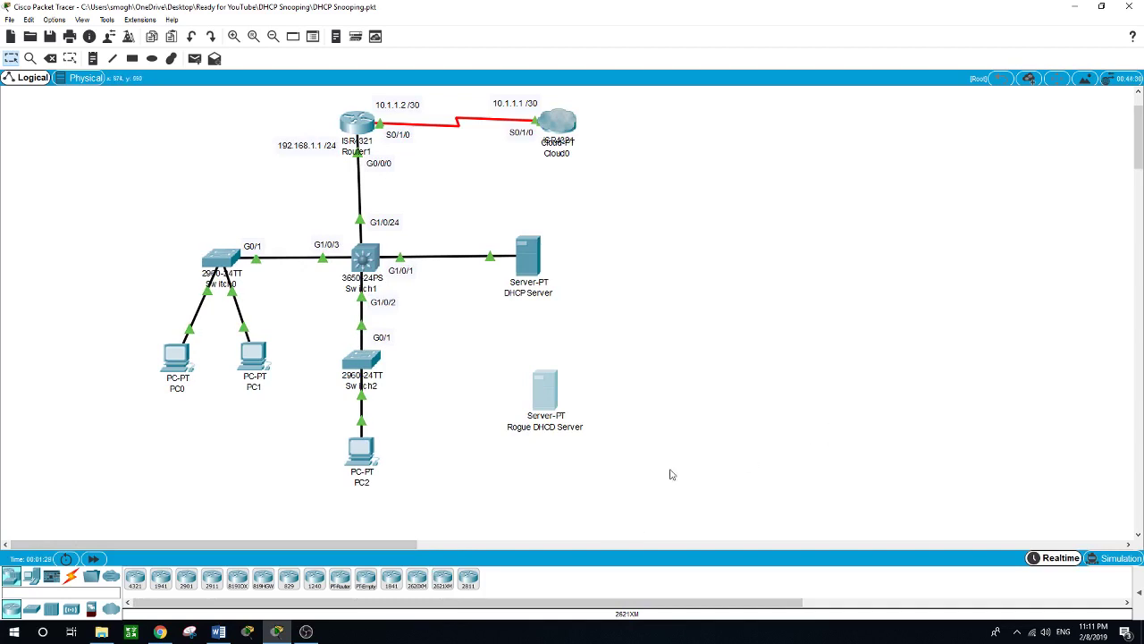
- Review the DHCP service pools configured on the Rogue DHCD Server
{"action": "left_click", "coordinate": [554, 403]}
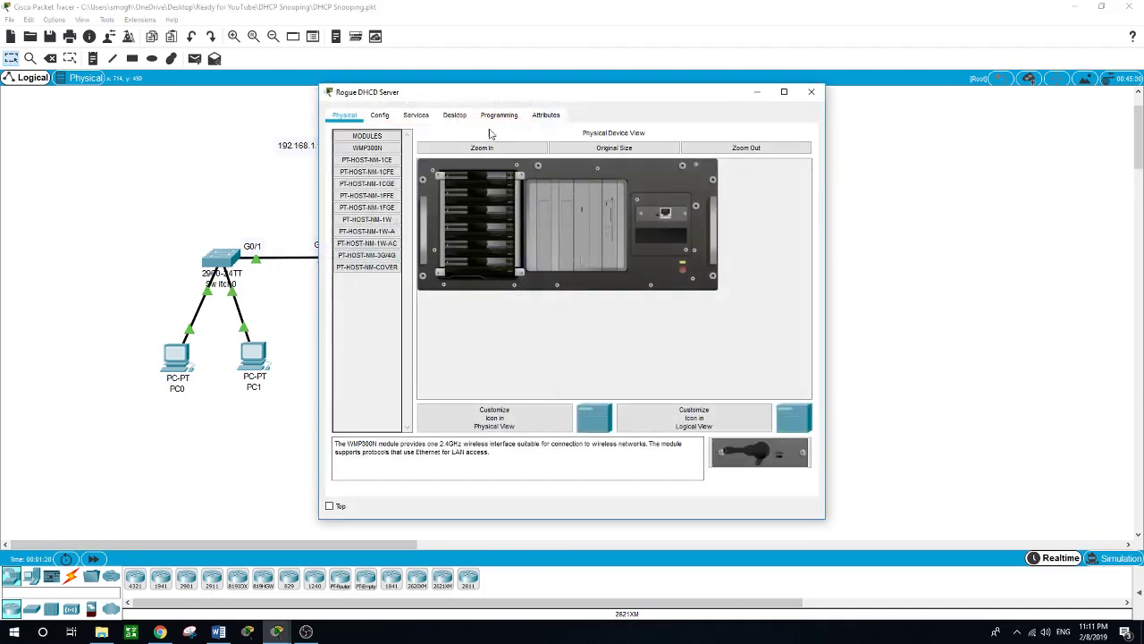
{"action": "left_click", "coordinate": [426, 118]}
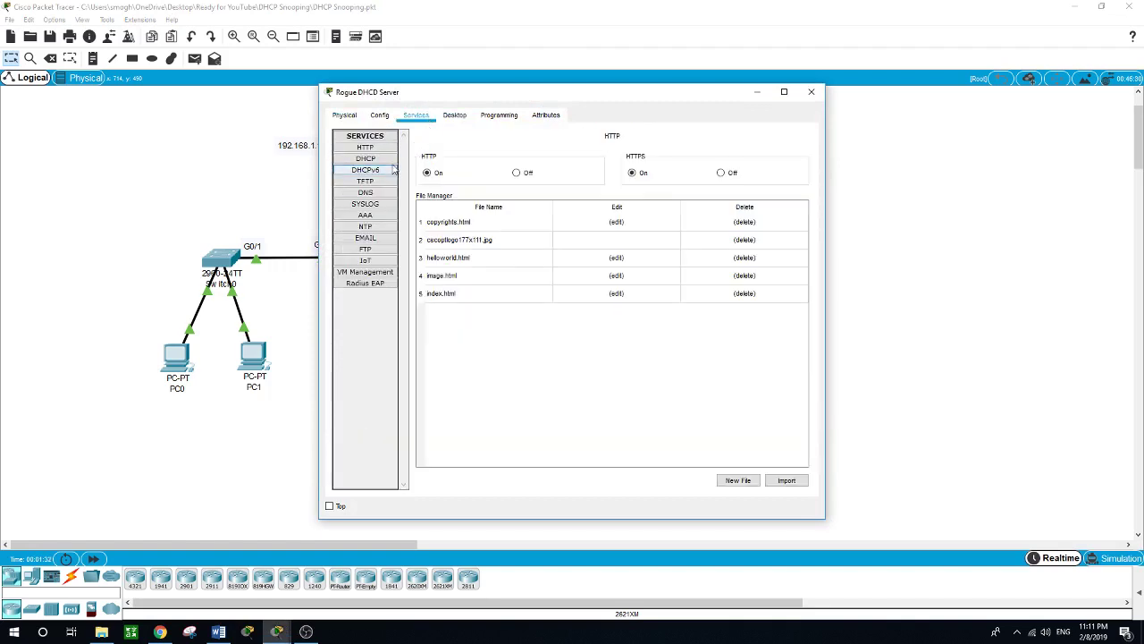
{"action": "left_click", "coordinate": [366, 158]}
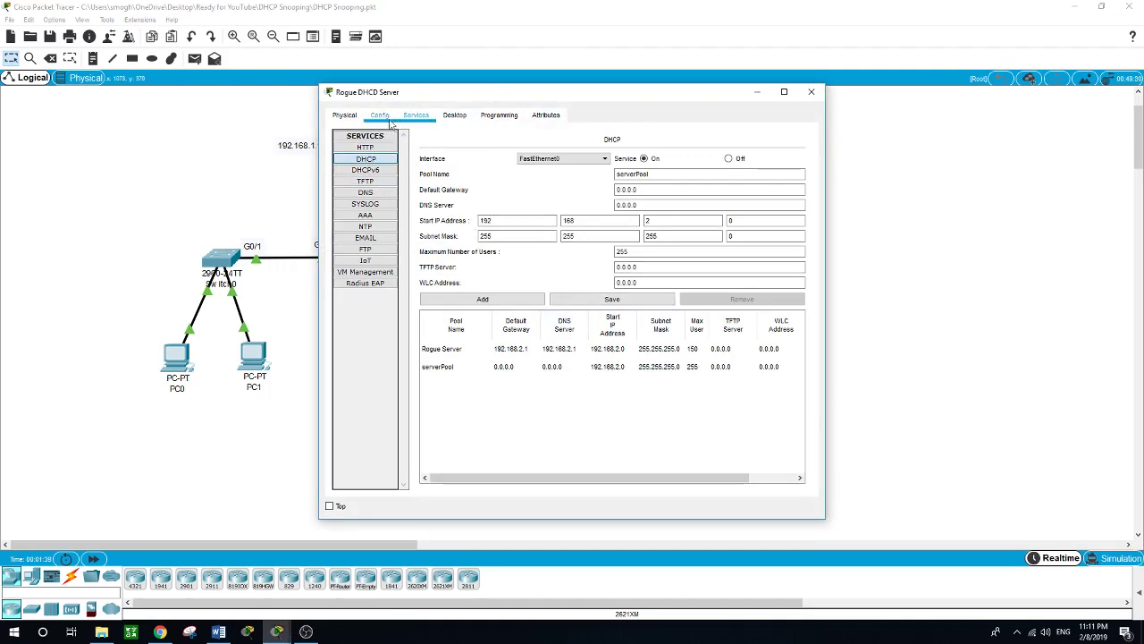
{"action": "left_click", "coordinate": [450, 119]}
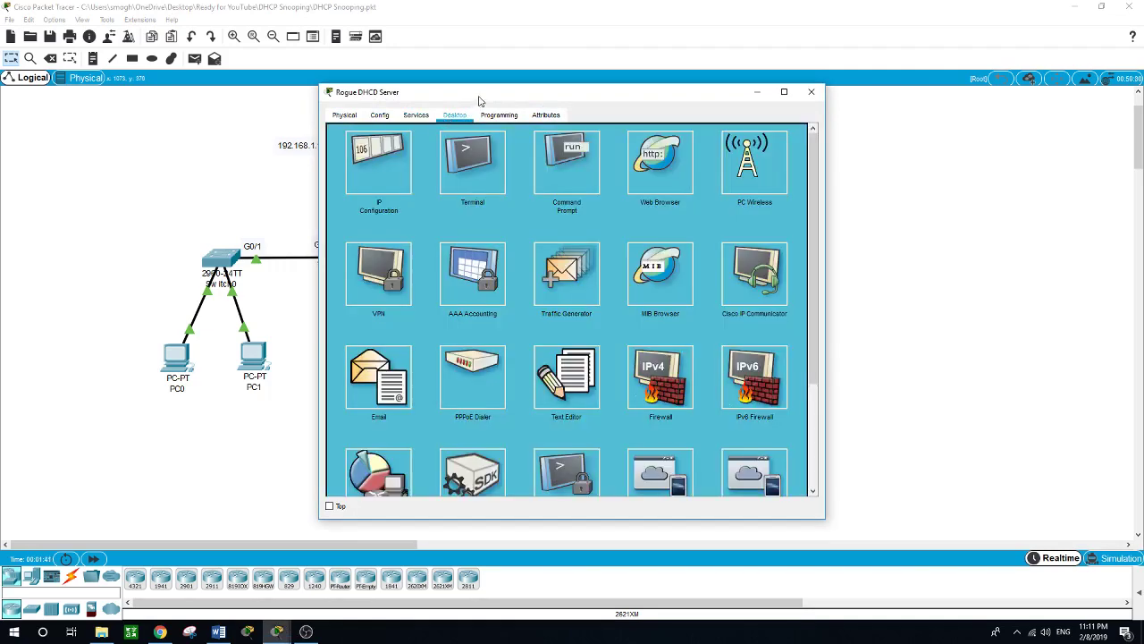
{"action": "left_click_drag", "start_coordinate": [479, 96], "coordinate": [776, 123]}
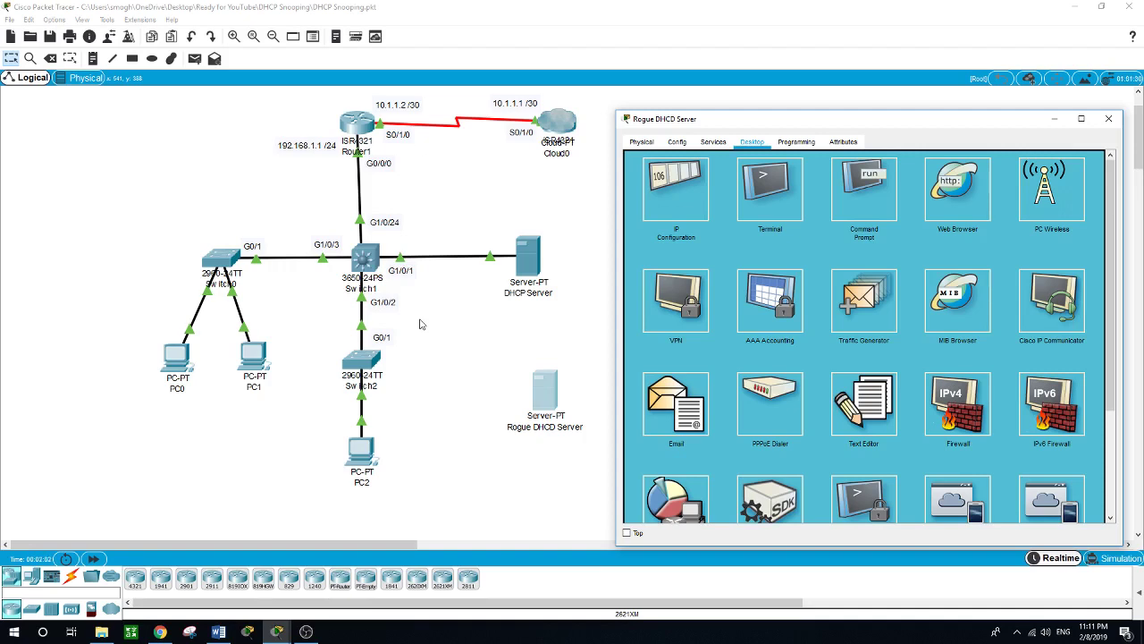
{"action": "left_click", "coordinate": [562, 340]}
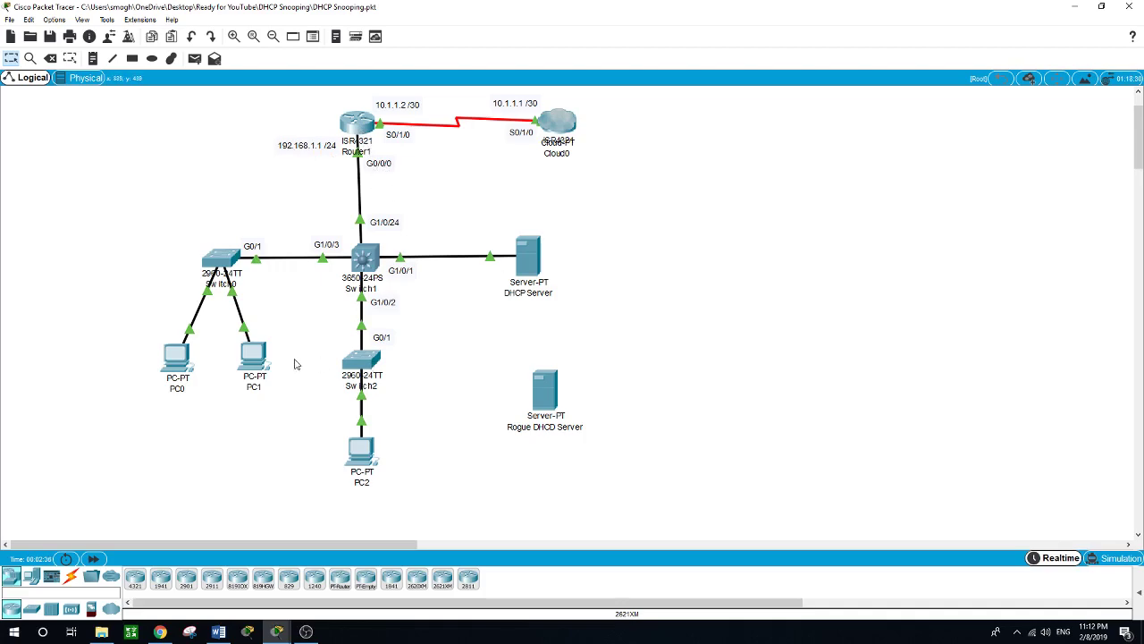
- Check PC0's IP configuration to see how it obtains its address
{"action": "left_click", "coordinate": [182, 360]}
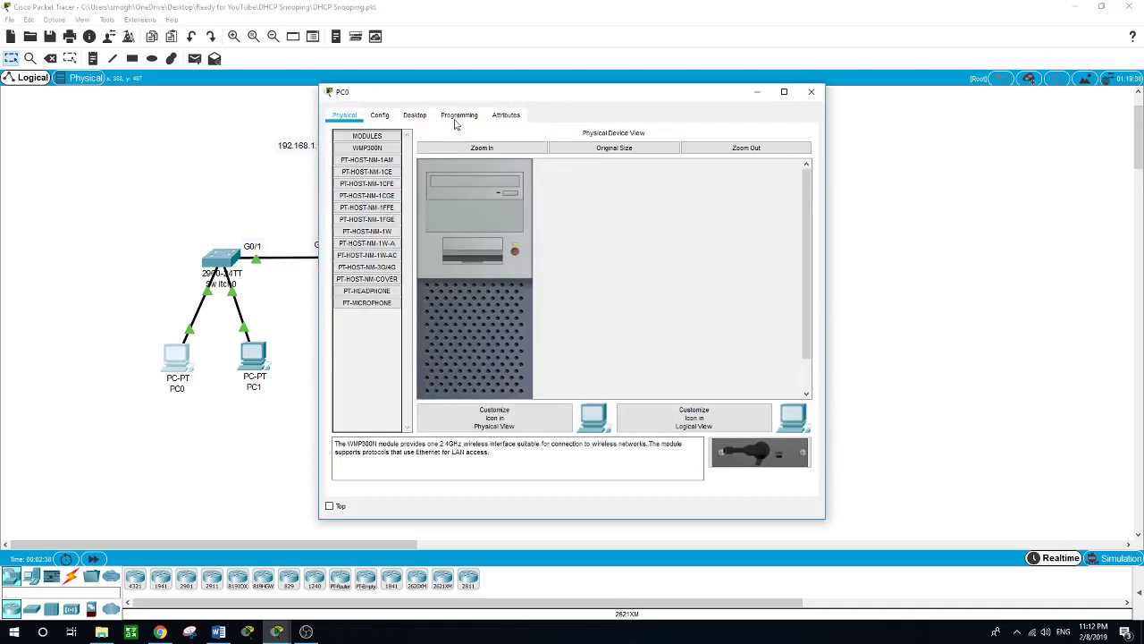
{"action": "left_click", "coordinate": [413, 115]}
{"action": "left_click", "coordinate": [386, 174]}
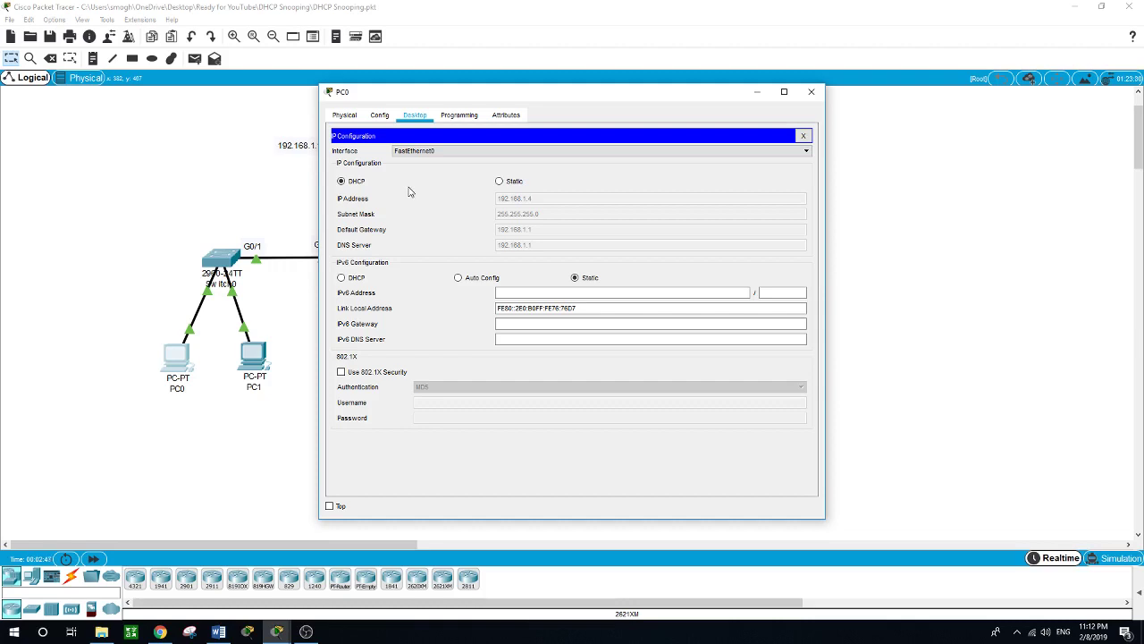
{"action": "left_click", "coordinate": [804, 135]}
- Renew PC0's DHCP lease from its command prompt with ipconfig /renew, keeping the output readable beside the topology
{"action": "left_click", "coordinate": [688, 169]}
{"action": "left_click_drag", "start_coordinate": [625, 96], "coordinate": [908, 101]}
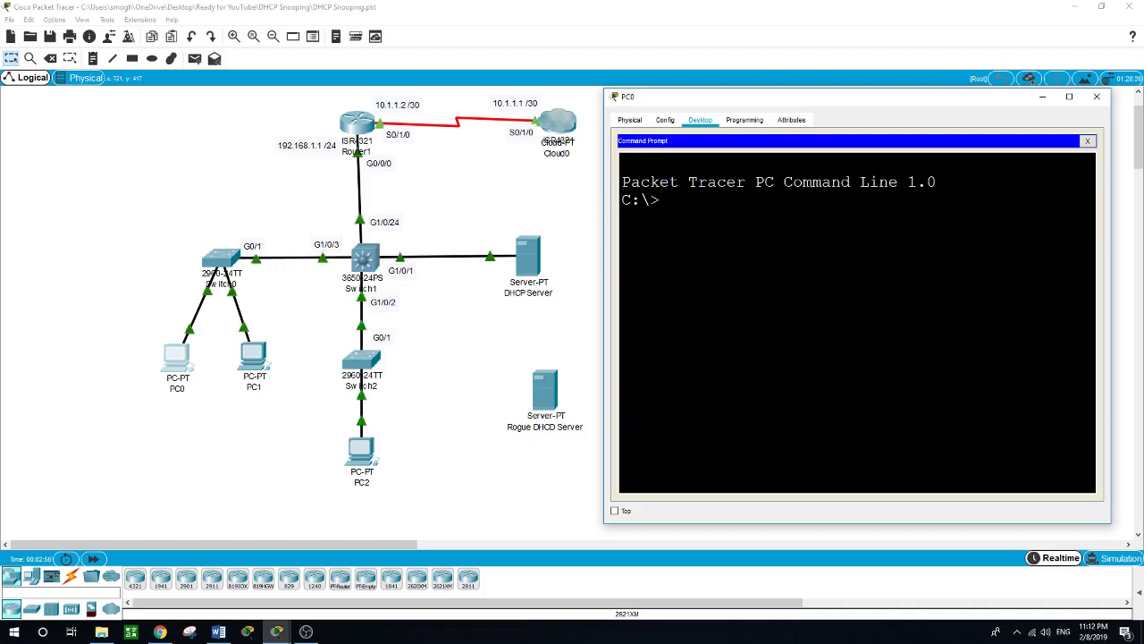
{"action": "type", "text": "ipconfig /renew"}
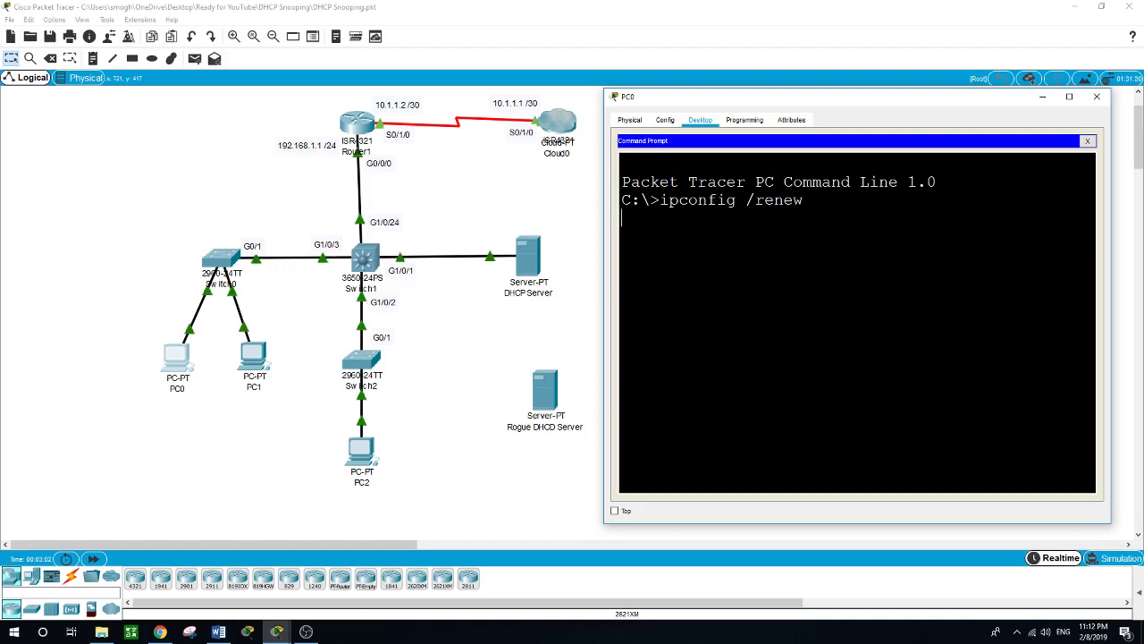
{"action": "key", "text": "Return"}
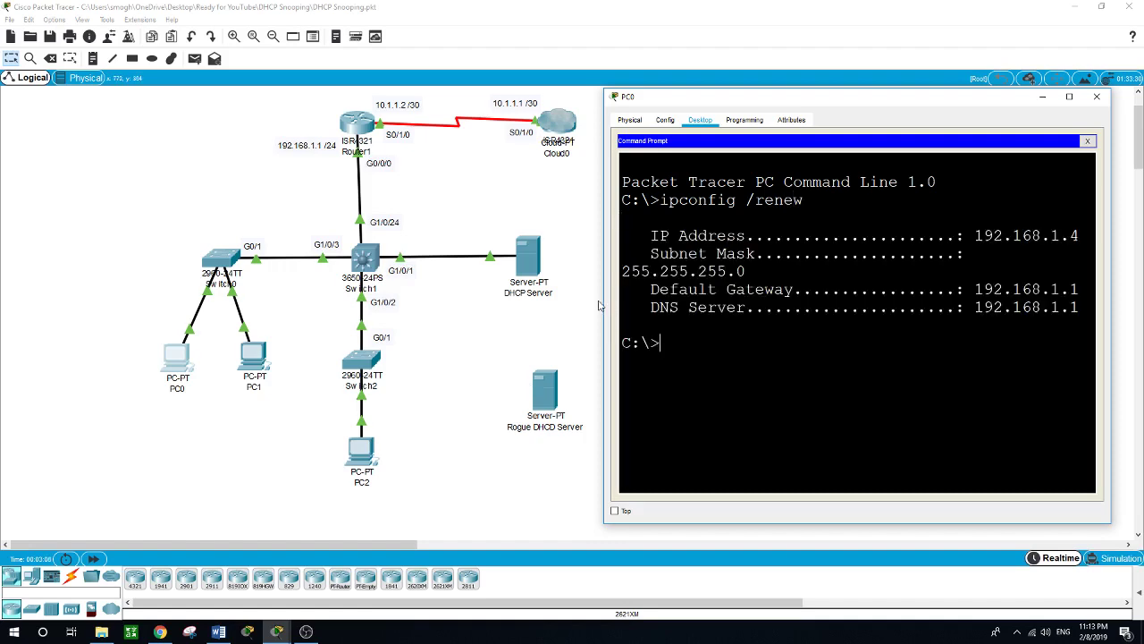
{"action": "left_click_drag", "start_coordinate": [604, 300], "coordinate": [518, 298]}
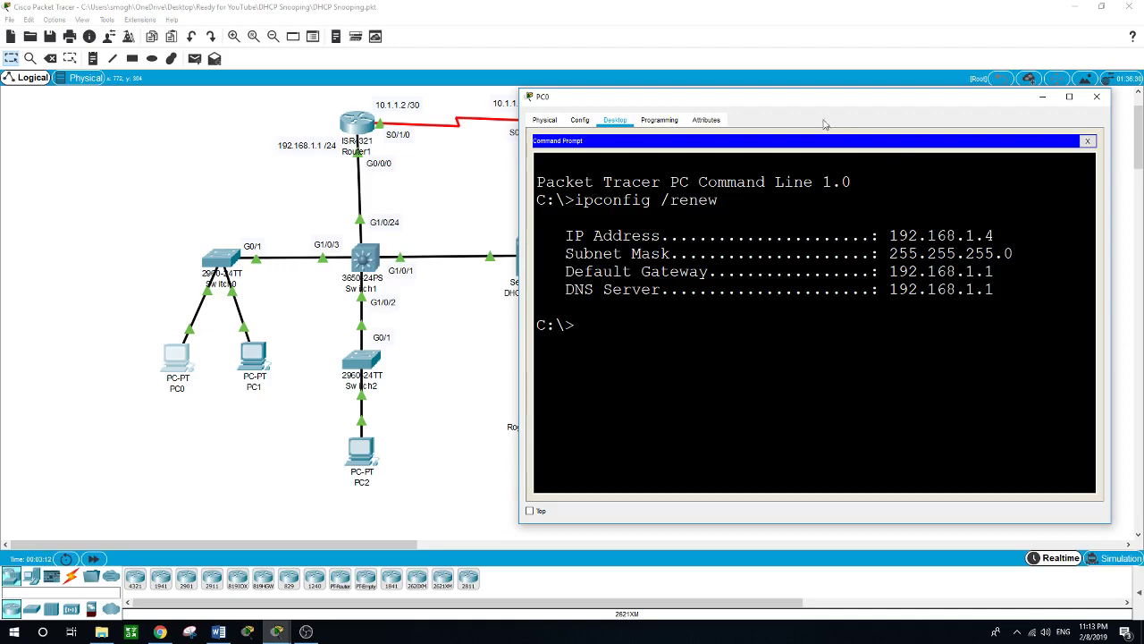
{"action": "left_click_drag", "start_coordinate": [812, 101], "coordinate": [877, 132]}
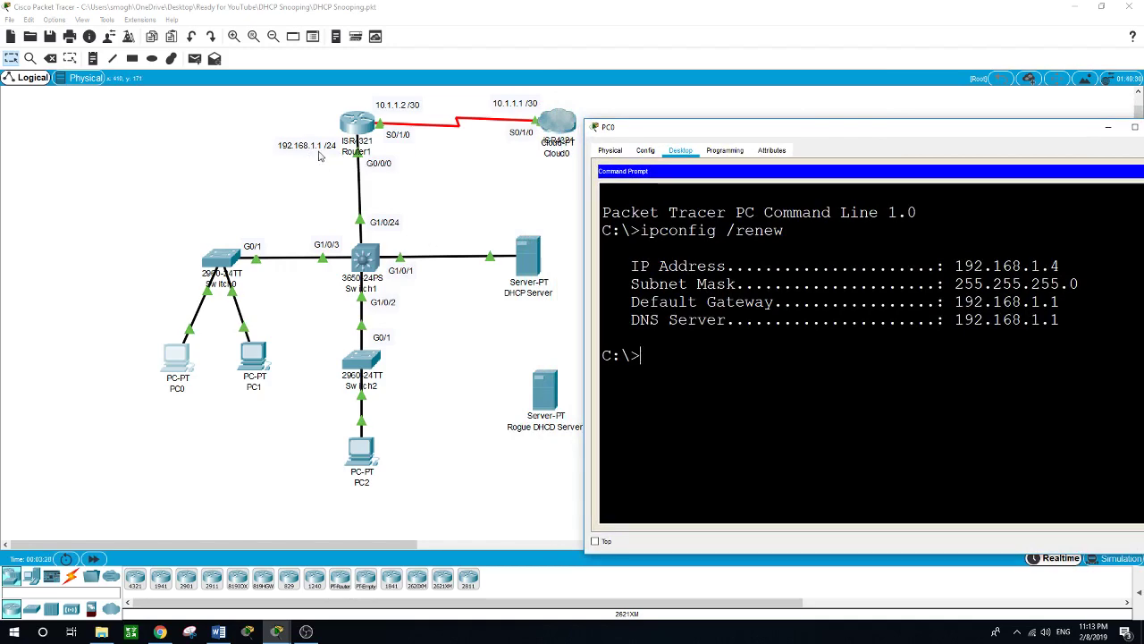
- Review the DHCP service pool settings on the legitimate DHCP Server
{"action": "left_click", "coordinate": [526, 266]}
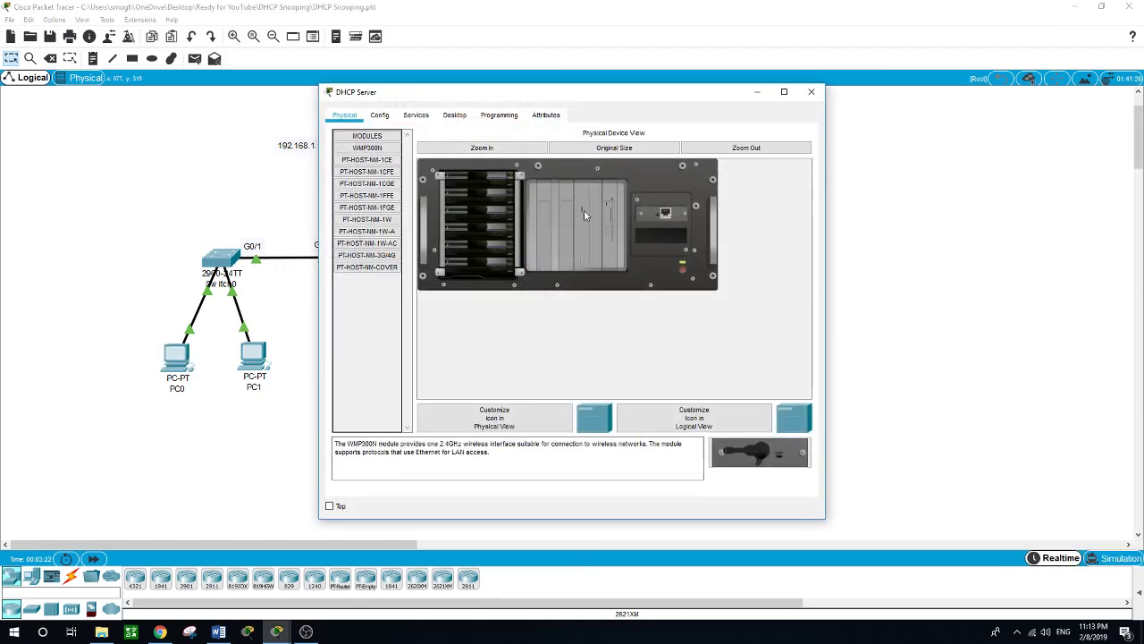
{"action": "left_click", "coordinate": [416, 116]}
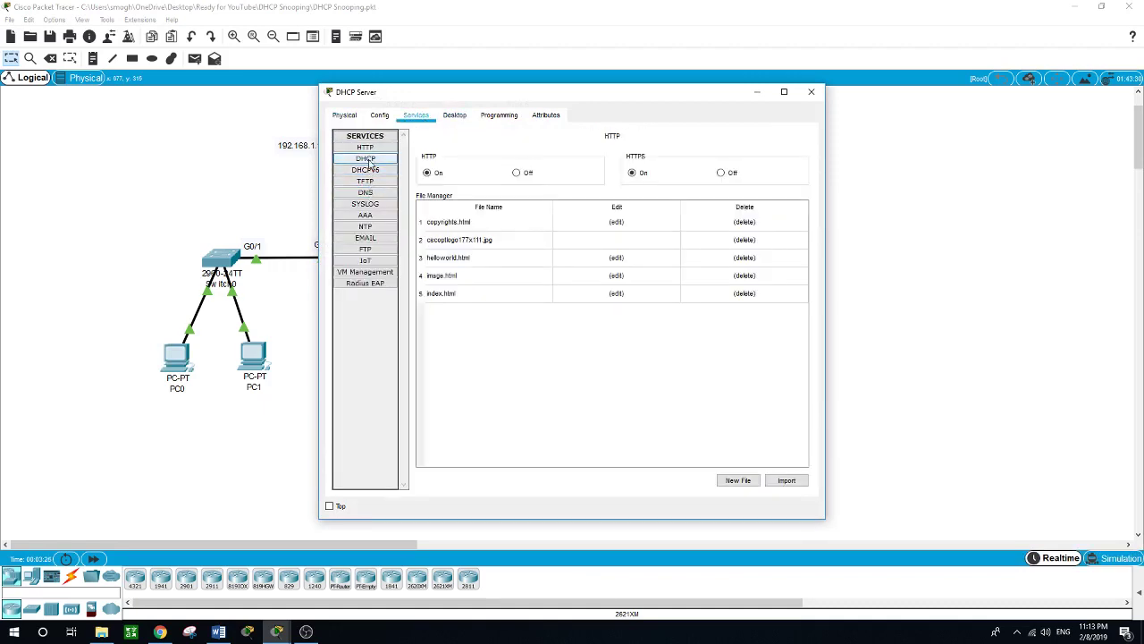
{"action": "left_click", "coordinate": [365, 158]}
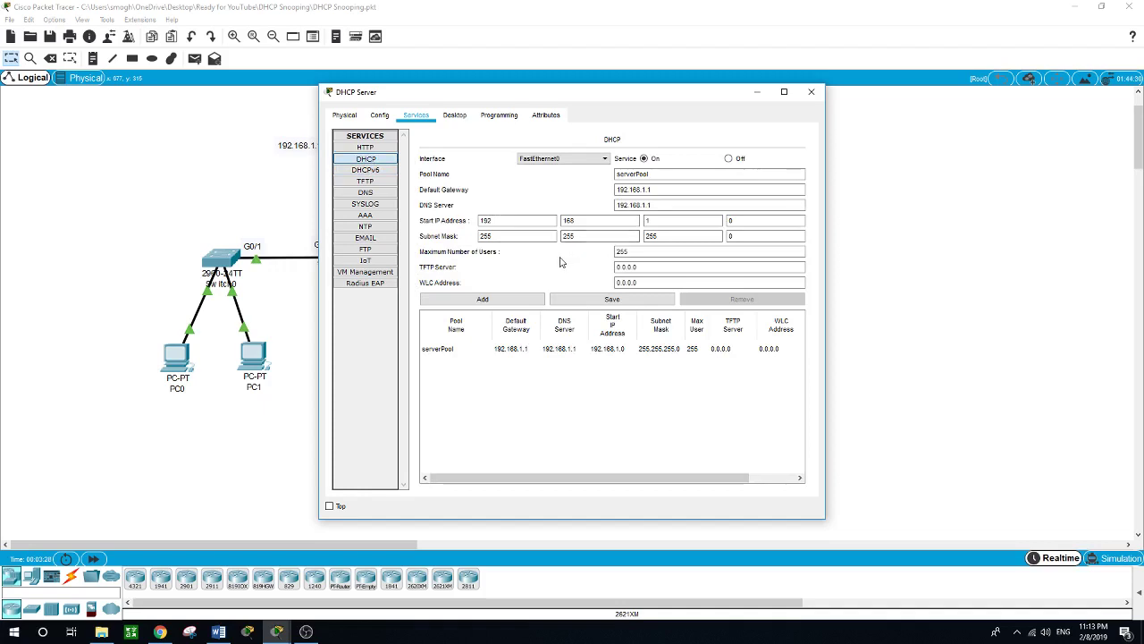
{"action": "left_click", "coordinate": [487, 236]}
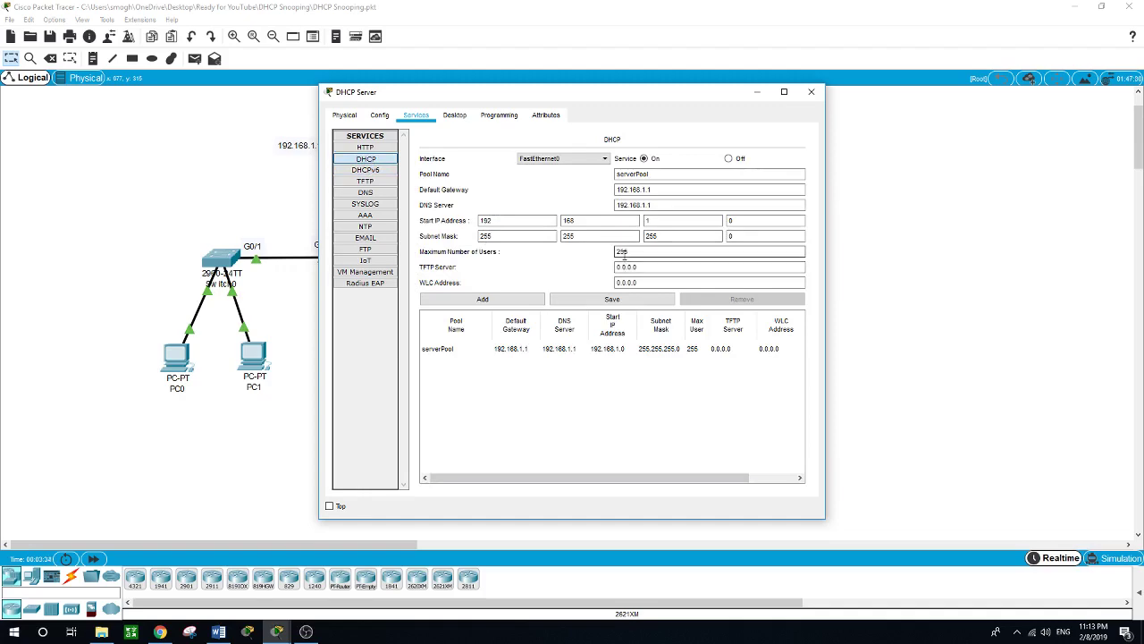
{"action": "left_click_drag", "start_coordinate": [563, 92], "coordinate": [774, 104]}
{"action": "left_click", "coordinate": [968, 105]}
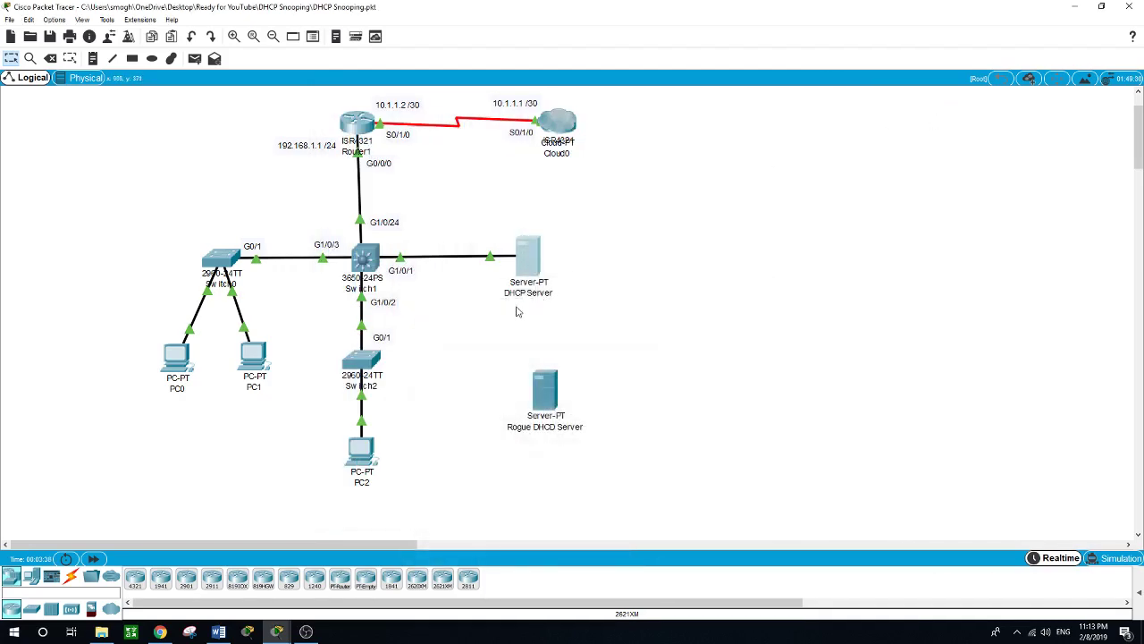
- Renew PC2's DHCP lease from its command prompt with ipconfig /renew, keeping the output readable beside the topology
{"action": "left_click", "coordinate": [361, 454]}
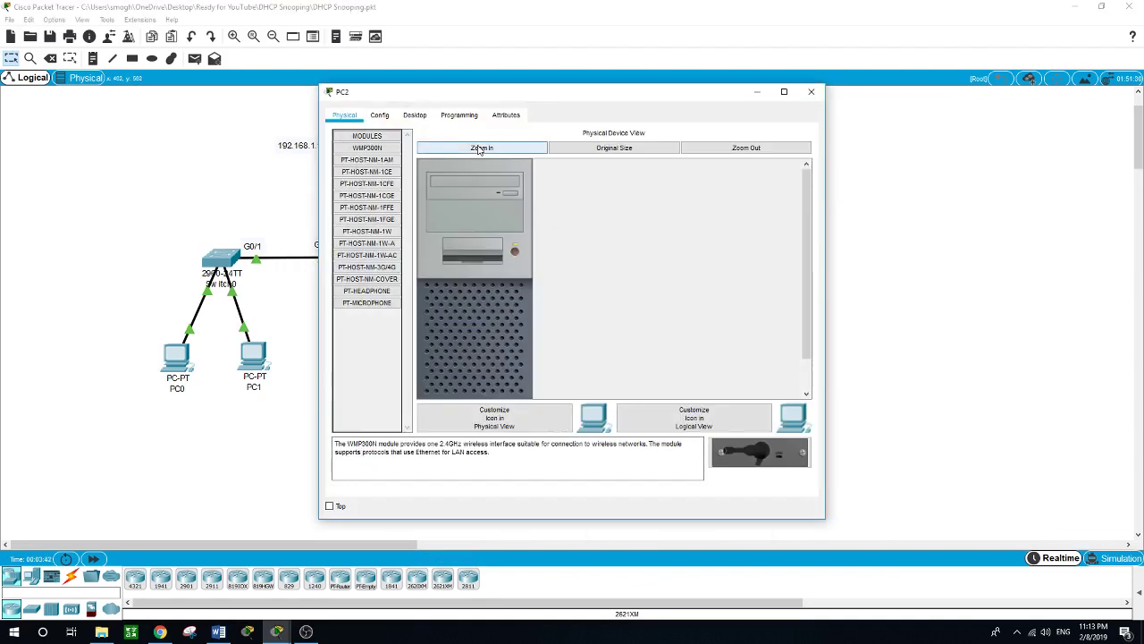
{"action": "left_click", "coordinate": [422, 118]}
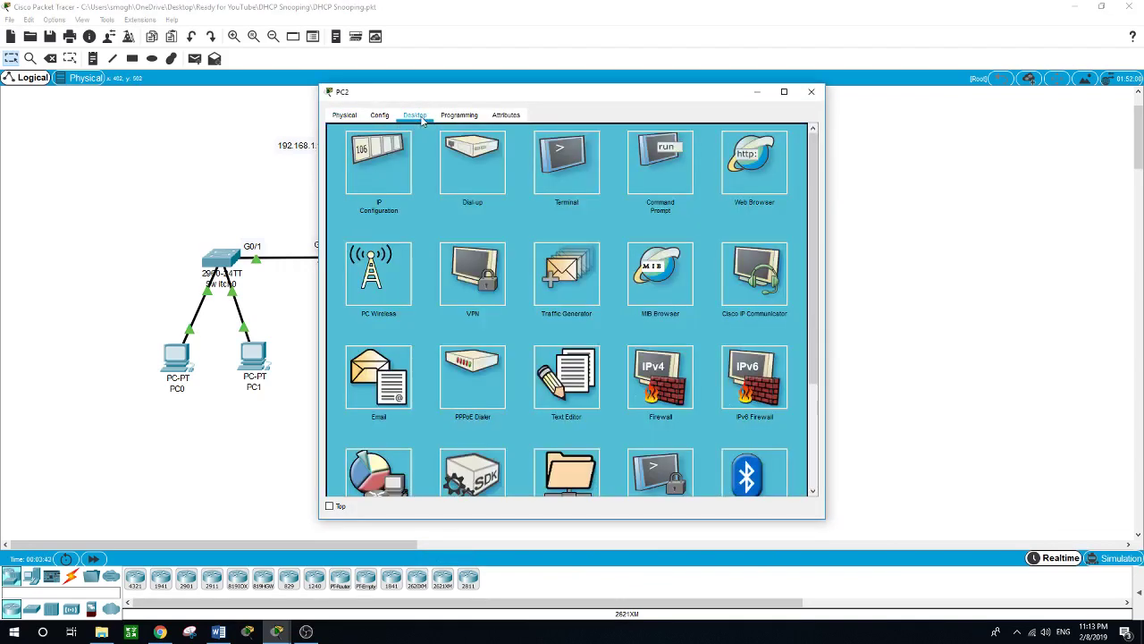
{"action": "left_click", "coordinate": [661, 157]}
{"action": "left_click_drag", "start_coordinate": [642, 103], "coordinate": [947, 126]}
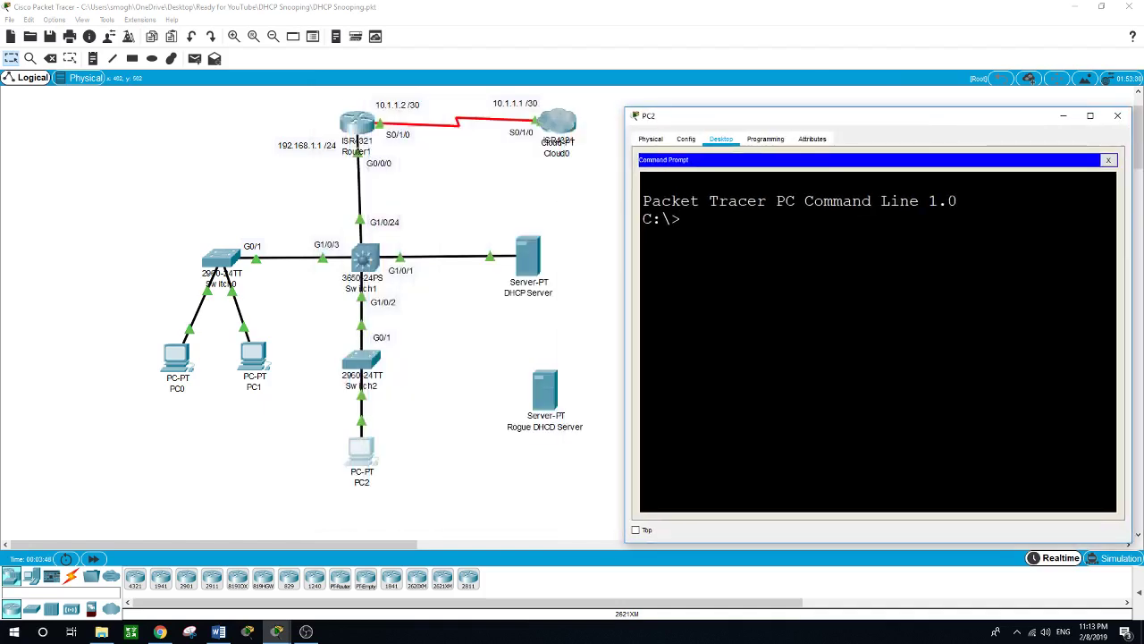
{"action": "type", "text": "ipconfig /renew"}
{"action": "key", "text": "Return"}
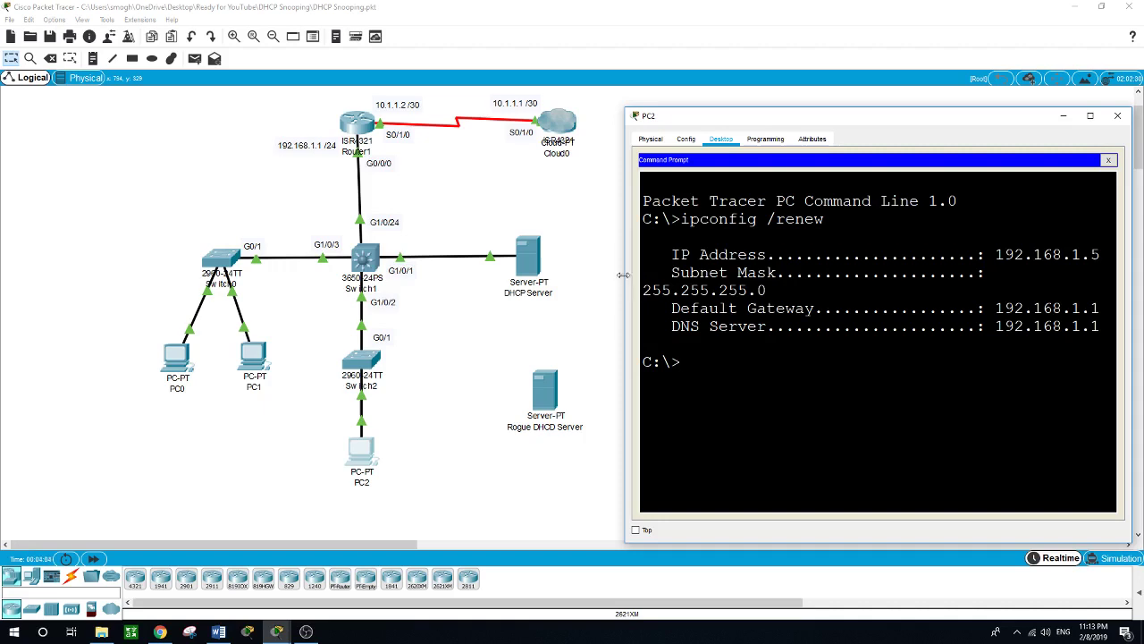
{"action": "left_click_drag", "start_coordinate": [624, 276], "coordinate": [586, 276]}
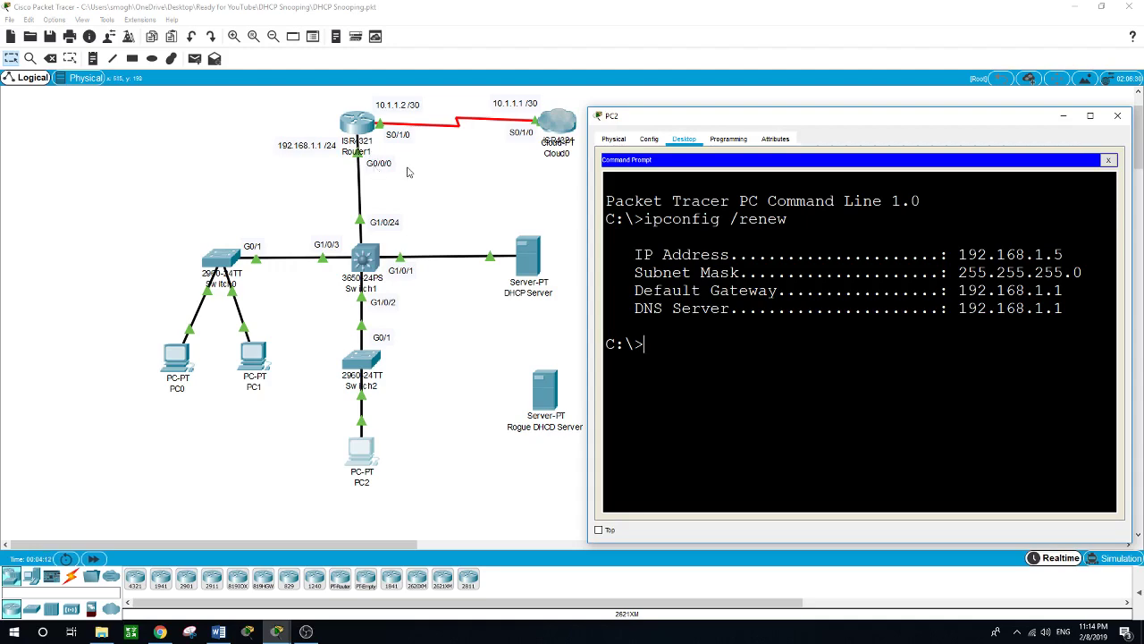
{"action": "left_click_drag", "start_coordinate": [664, 121], "coordinate": [747, 143]}
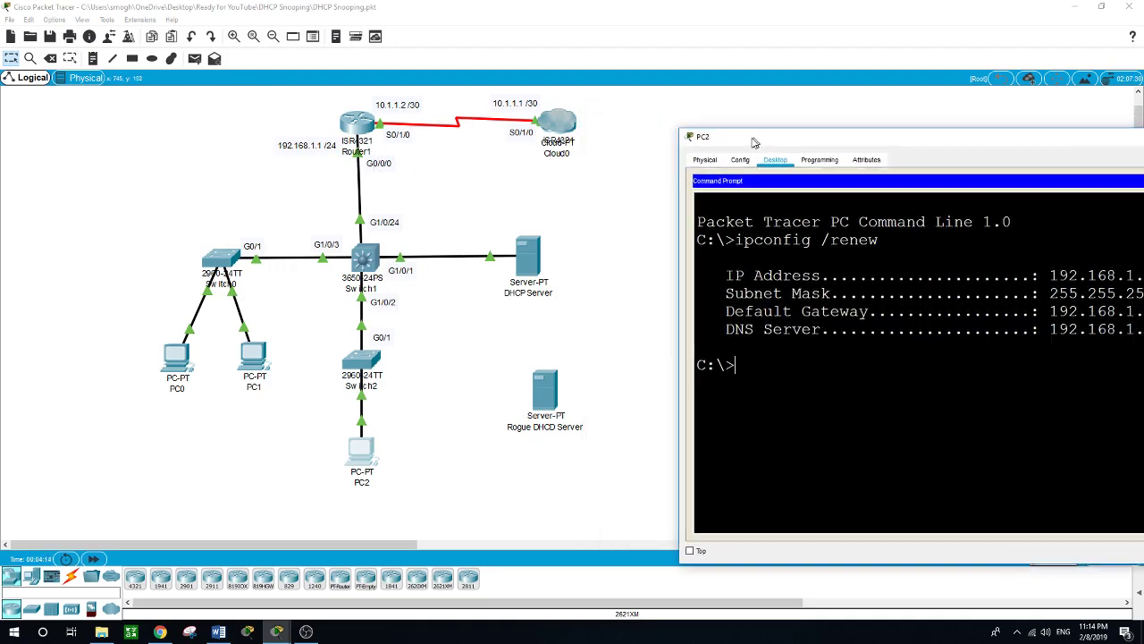
{"action": "left_click", "coordinate": [420, 302]}
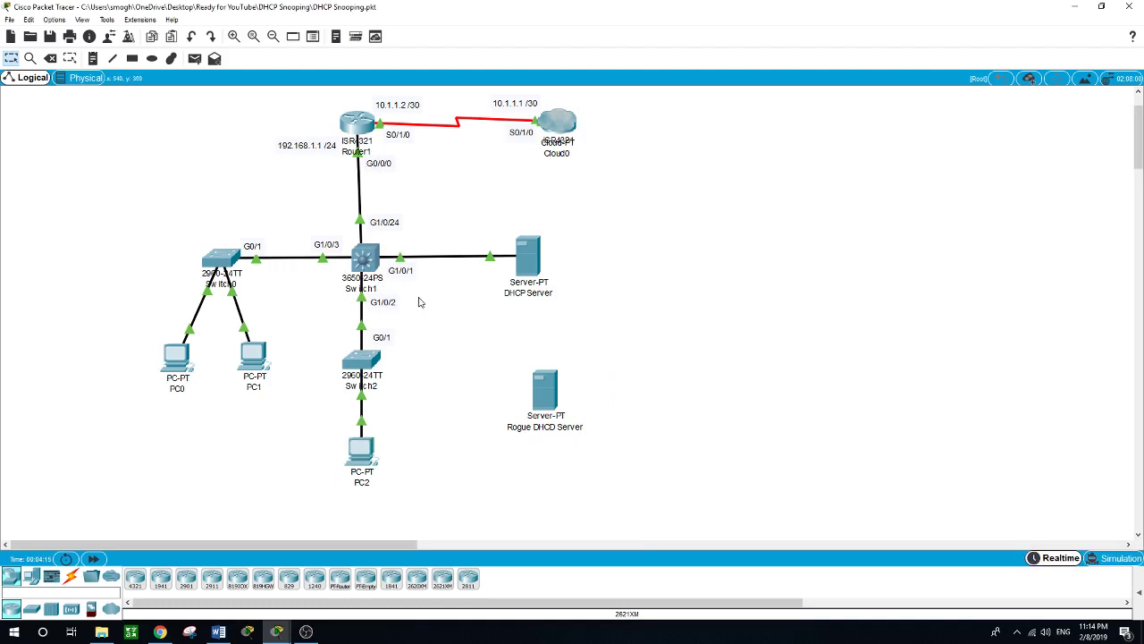
- Open Switch1's command line in an enlarged window and enter privileged EXEC mode with en
{"action": "left_click", "coordinate": [369, 265]}
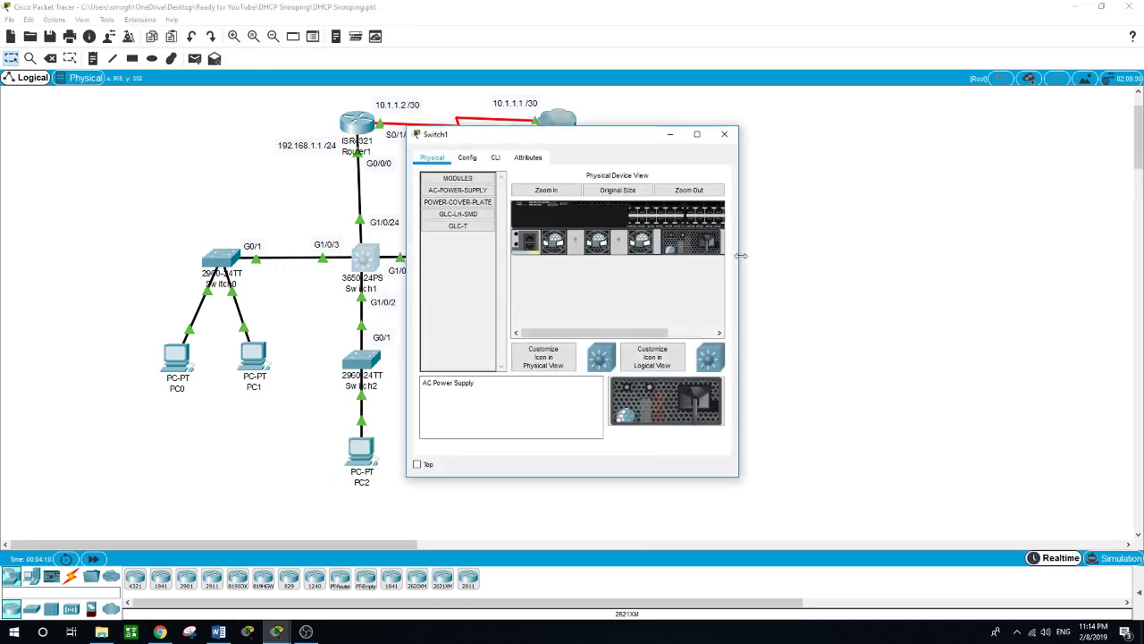
{"action": "left_click_drag", "start_coordinate": [737, 268], "coordinate": [1121, 271]}
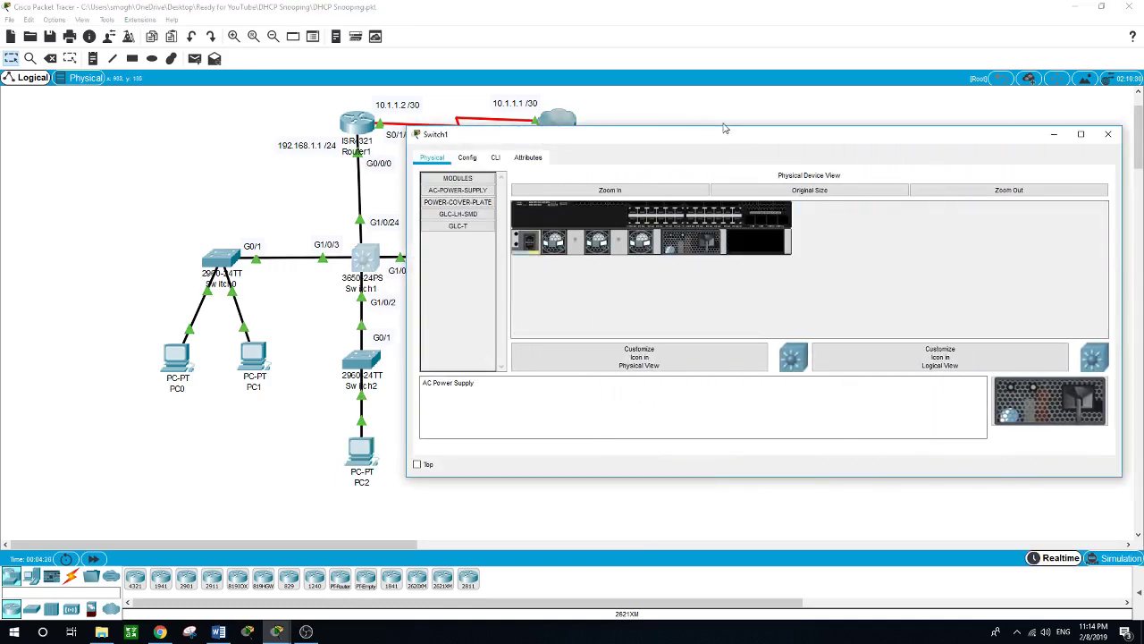
{"action": "left_click_drag", "start_coordinate": [724, 130], "coordinate": [727, 215]}
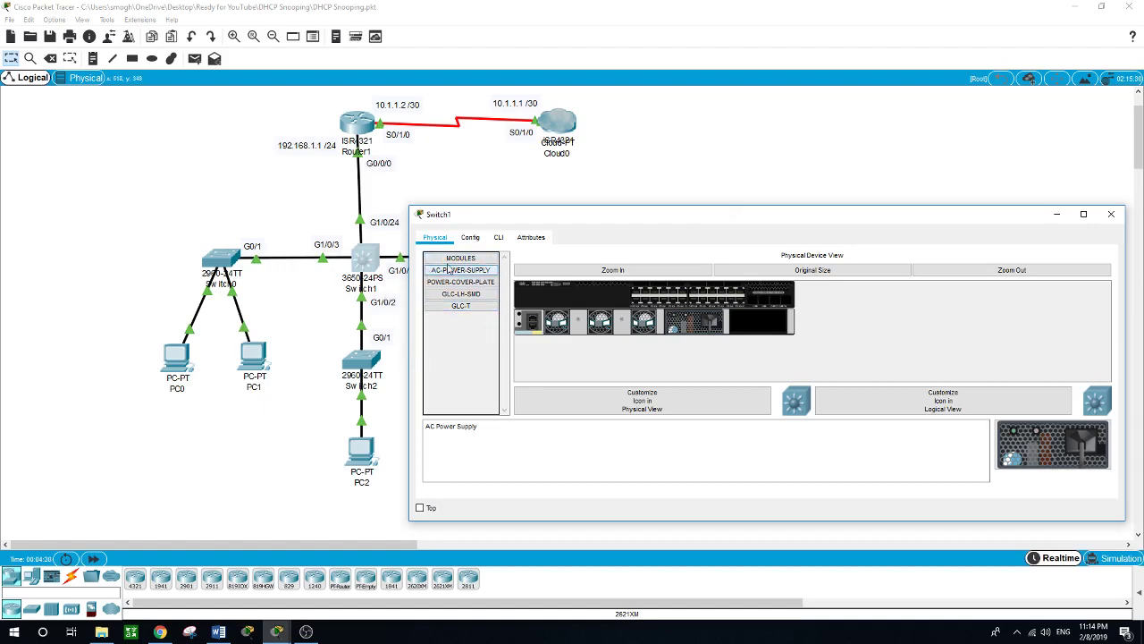
{"action": "left_click", "coordinate": [501, 239]}
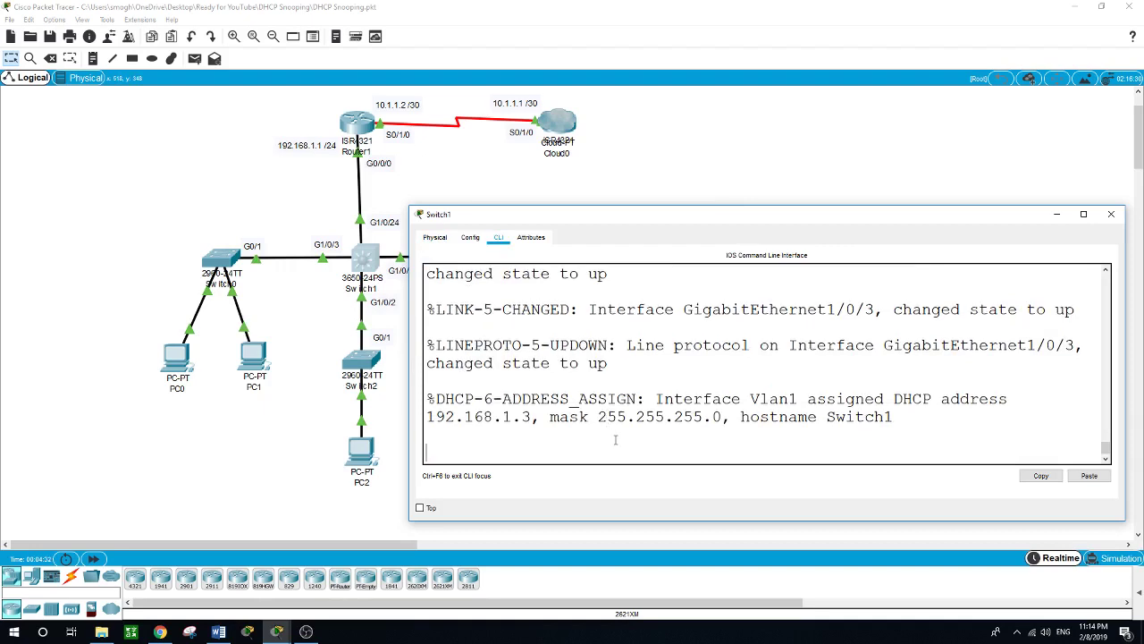
{"action": "key", "text": "Return"}
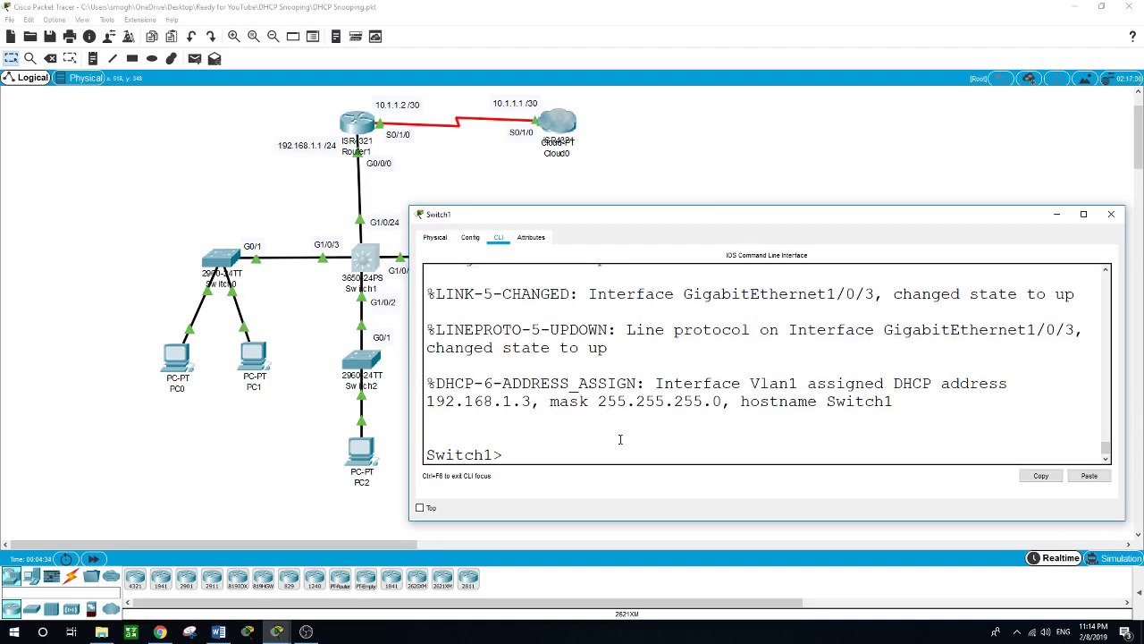
{"action": "type", "text": "en"}
{"action": "key", "text": "Return"}
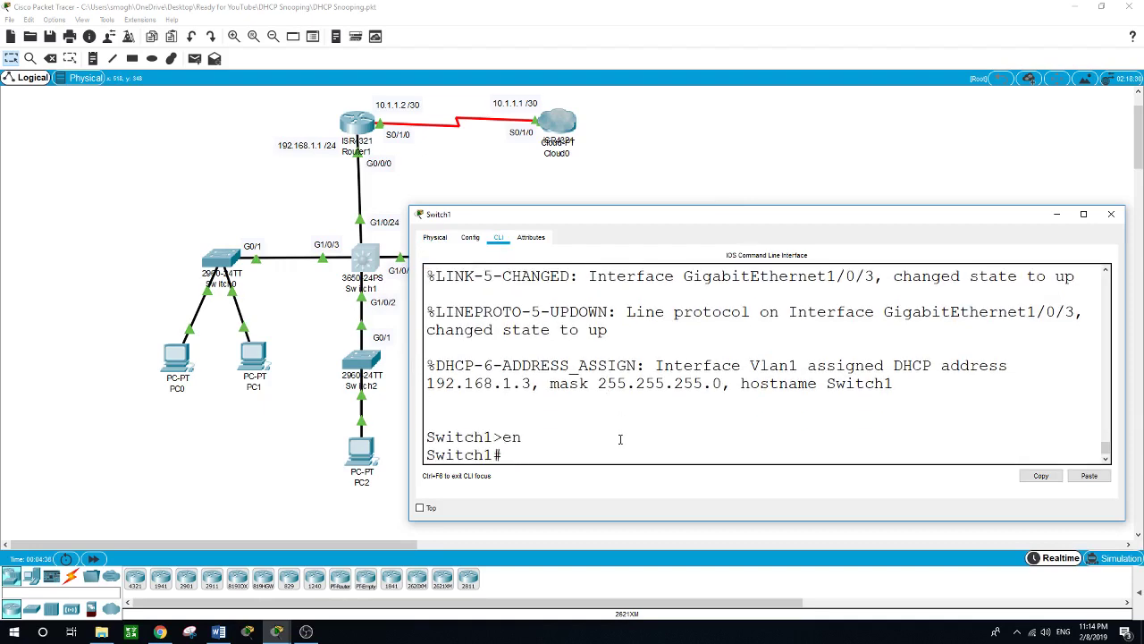
- Run show ip dhcp snooping on Switch1 and read the complete output from its first line
{"action": "type", "text": "show ip dhcp snooping"}
{"action": "key", "text": "Return"}
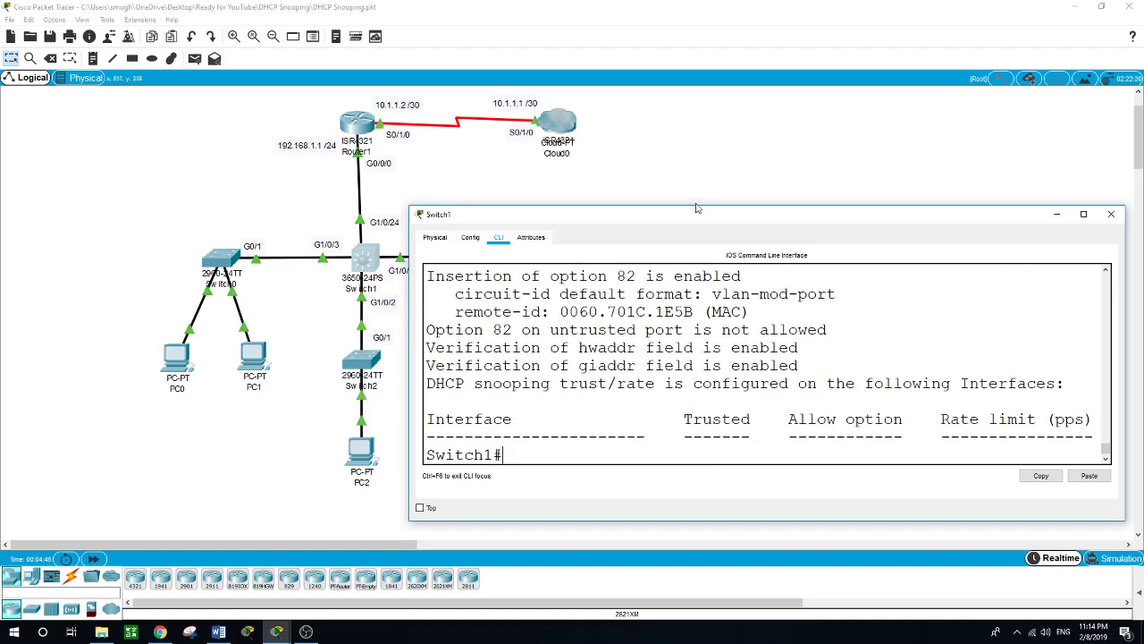
{"action": "left_click_drag", "start_coordinate": [698, 206], "coordinate": [706, 51]}
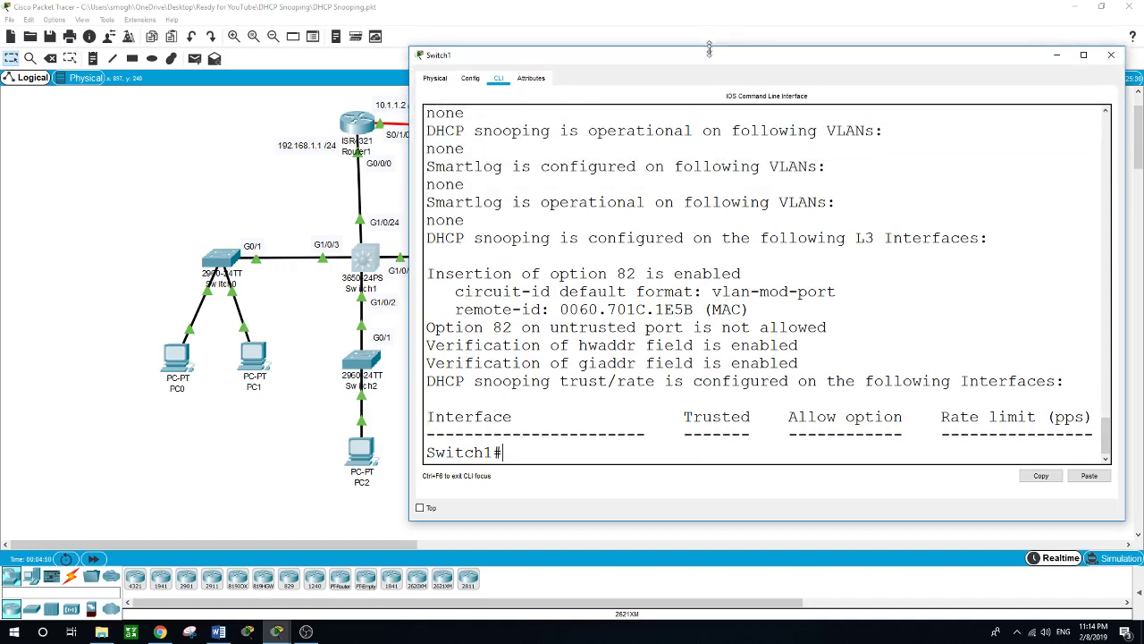
{"action": "scroll", "coordinate": [698, 261], "scroll_direction": "up", "scroll_amount": 2}
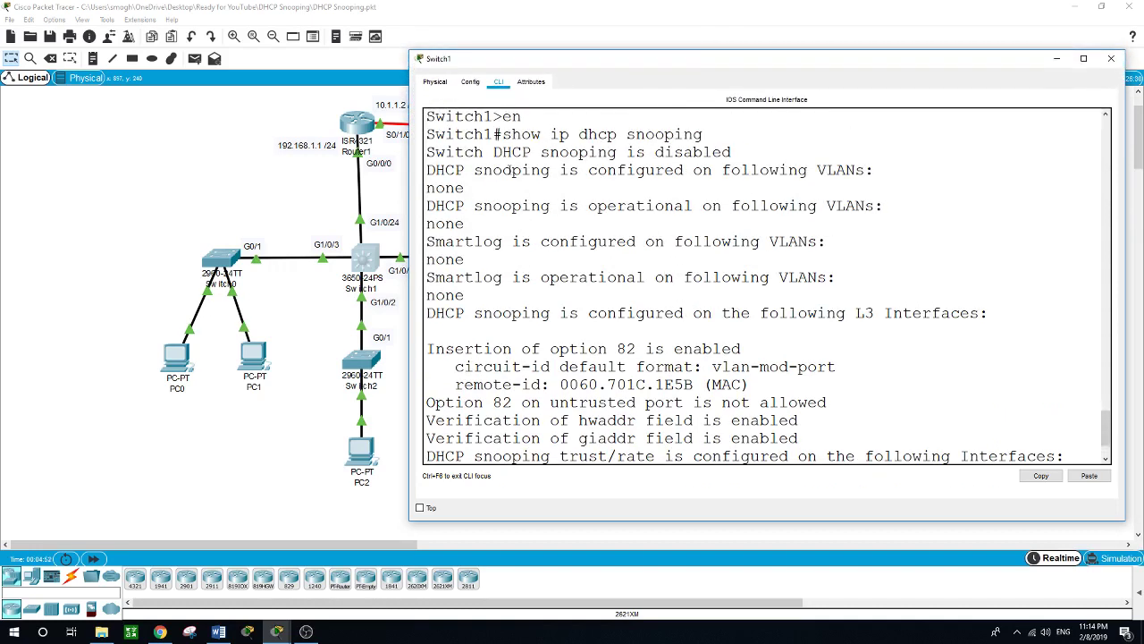
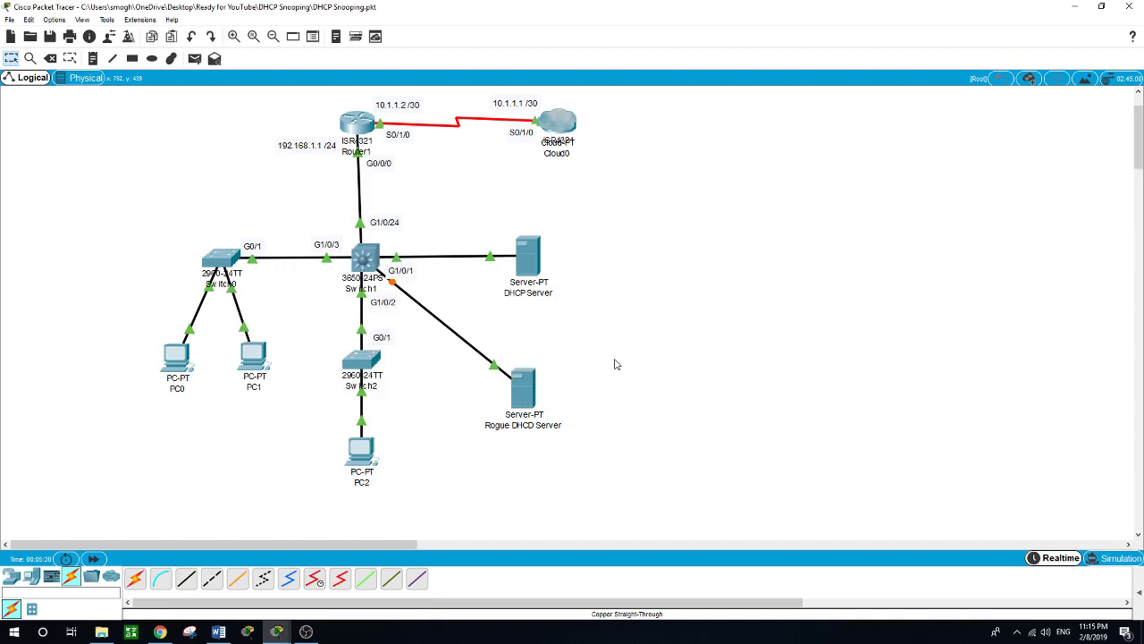
- Renew PC0's DHCP lease twice from its command prompt with ipconfig /renew
{"action": "left_click", "coordinate": [172, 360]}
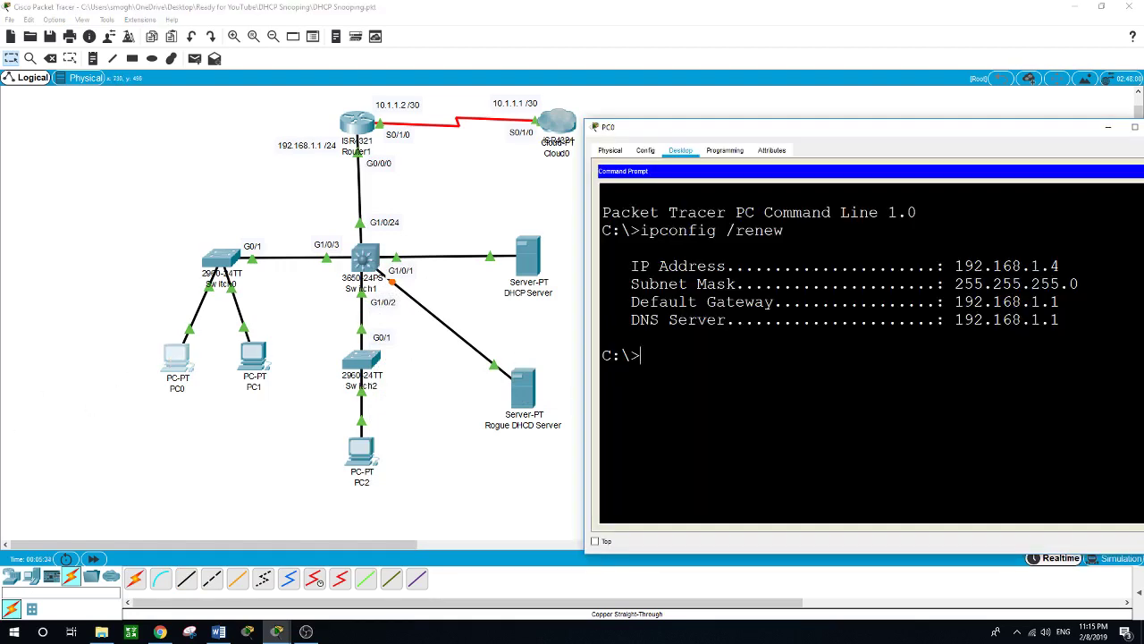
{"action": "type", "text": "ipconfig /renew"}
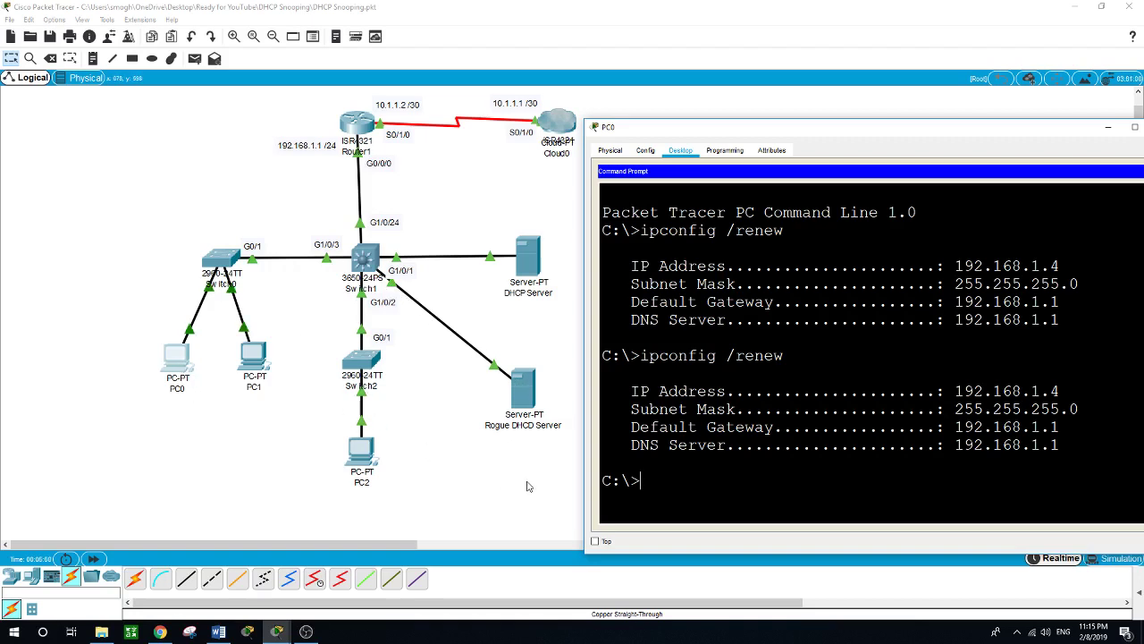
{"action": "key", "text": "Up"}
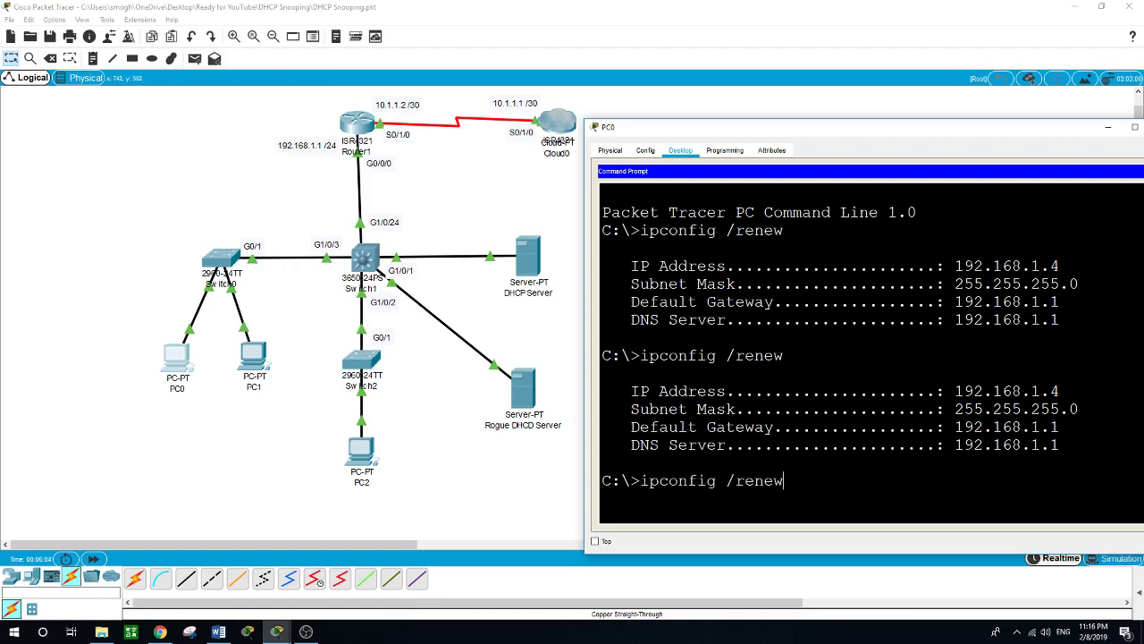
{"action": "key", "text": "Return"}
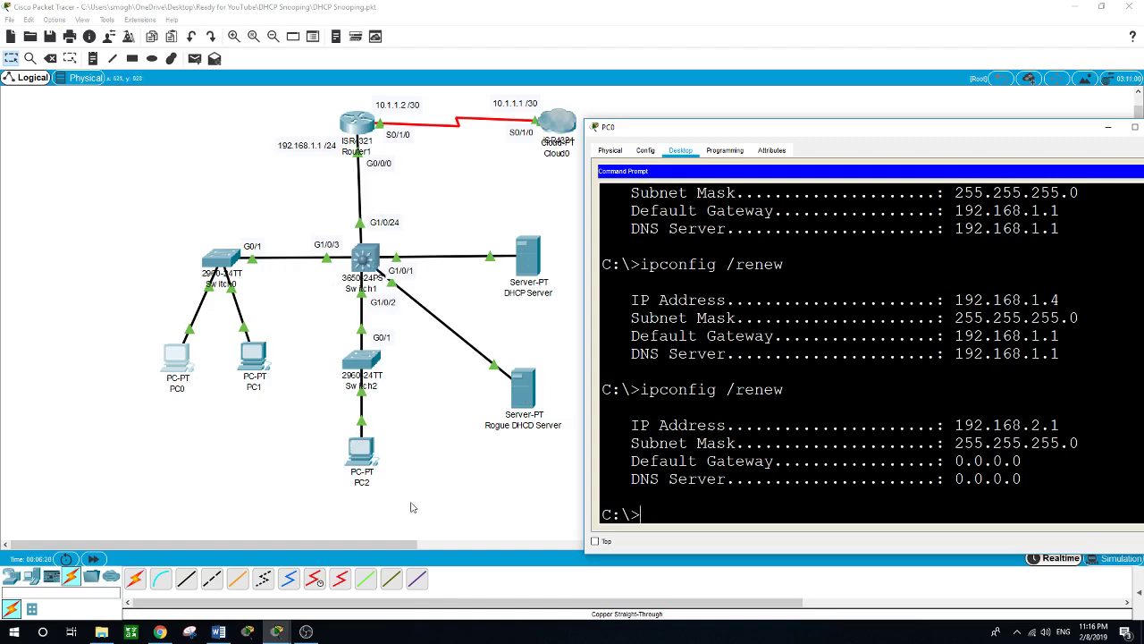
- Renew PC2's DHCP lease twice with ipconfig /renew, keeping the full addresses readable, and return to the topology
{"action": "left_click", "coordinate": [362, 454]}
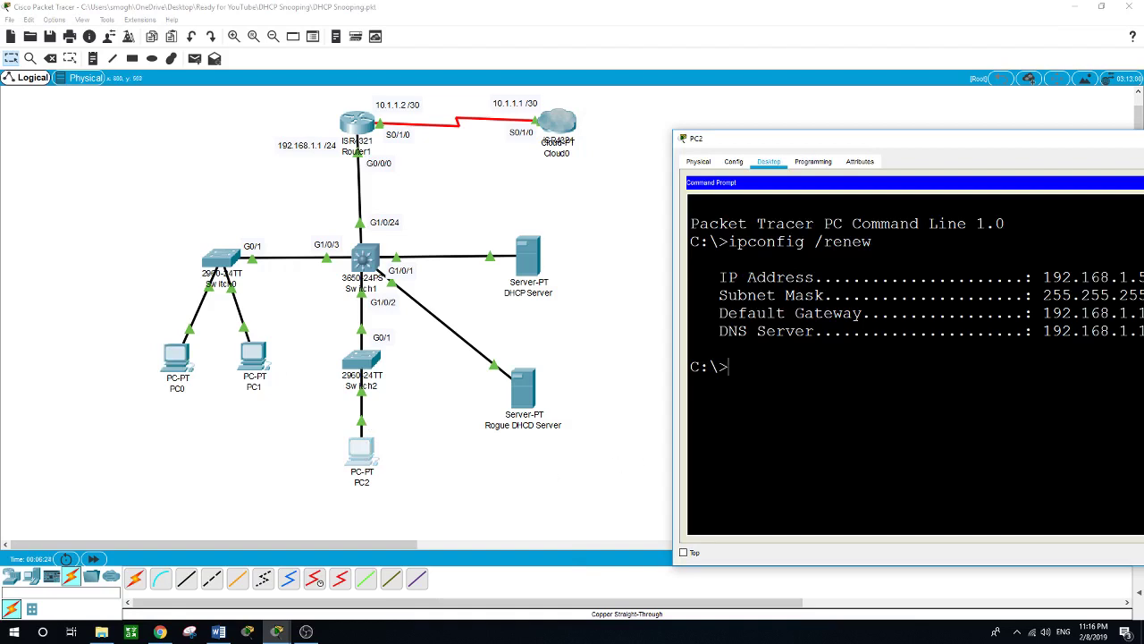
{"action": "type", "text": "ipconfig /renew"}
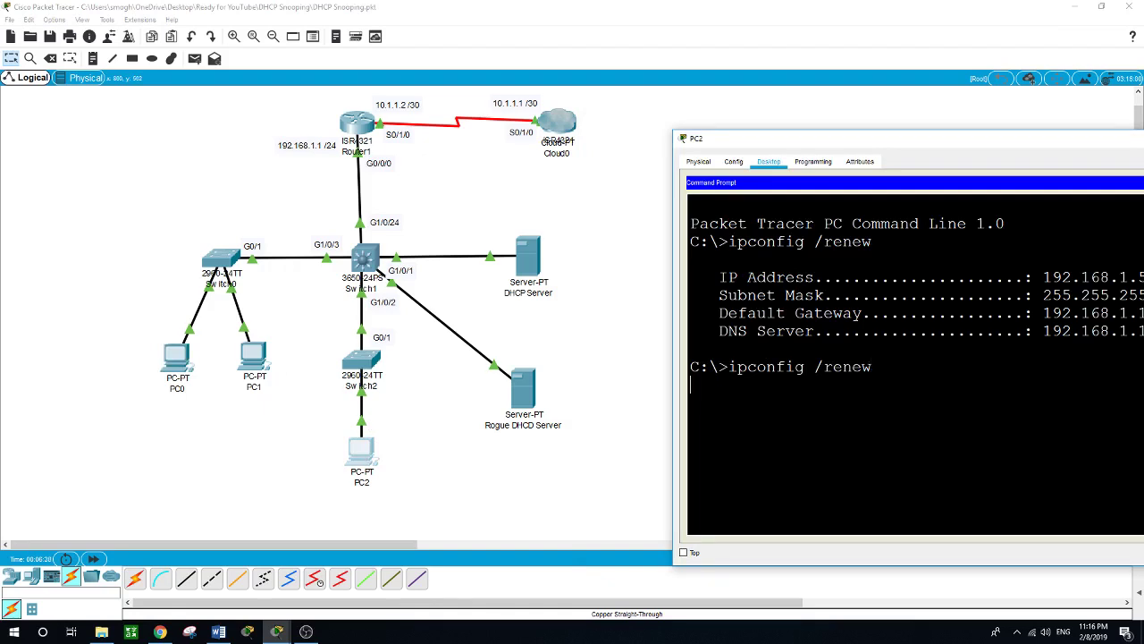
{"action": "key", "text": "Return"}
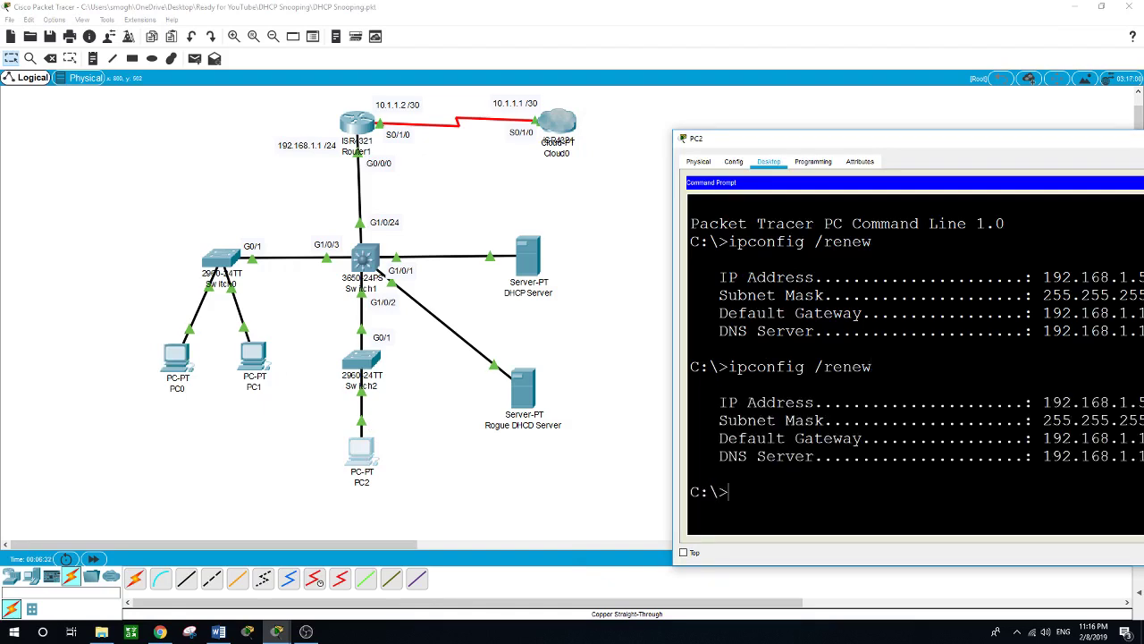
{"action": "left_click_drag", "start_coordinate": [794, 142], "coordinate": [731, 135]}
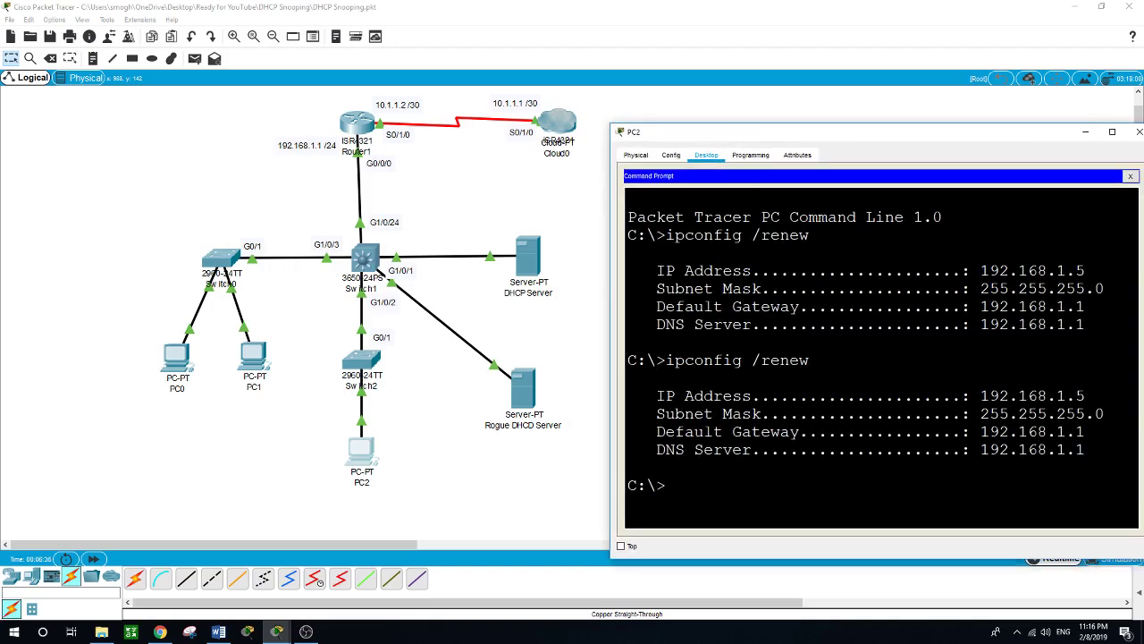
{"action": "key", "text": "Up"}
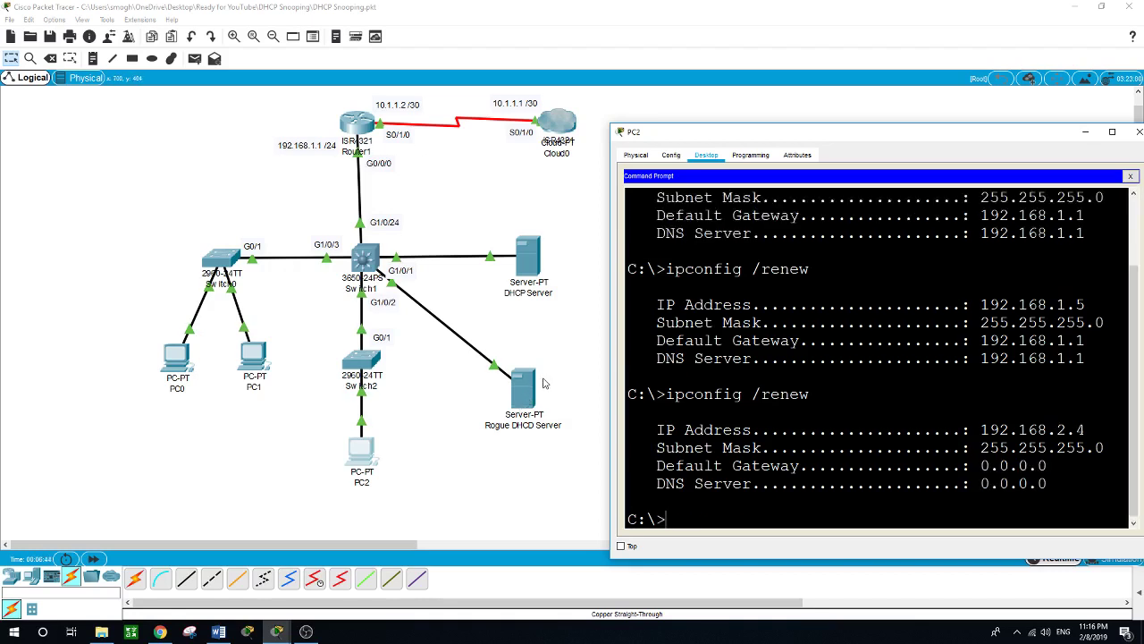
{"action": "left_click", "coordinate": [541, 330]}
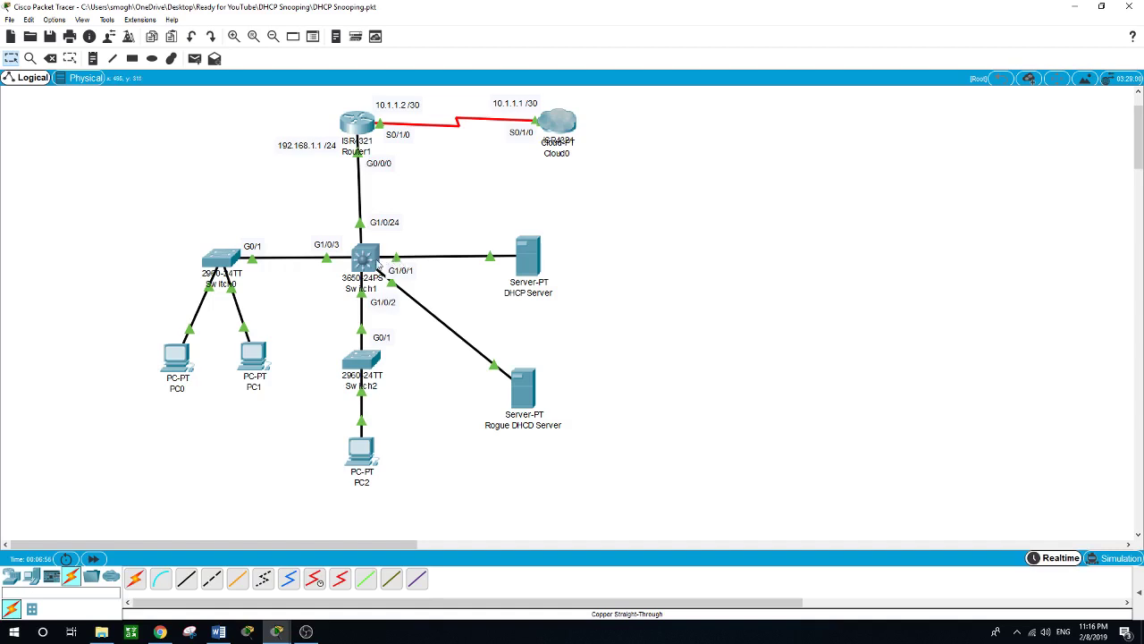
- Open Switch1's command line and enter global configuration mode with conf t
{"action": "mouse_move", "coordinate": [373, 261]}
{"action": "left_click", "coordinate": [361, 265]}
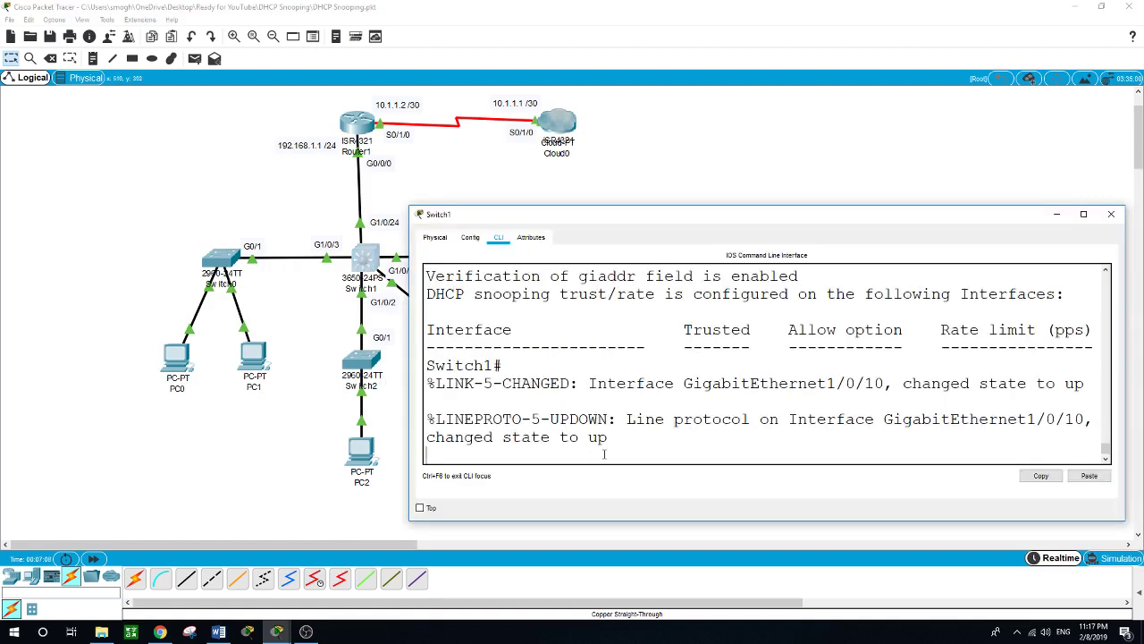
{"action": "key", "text": "Return"}
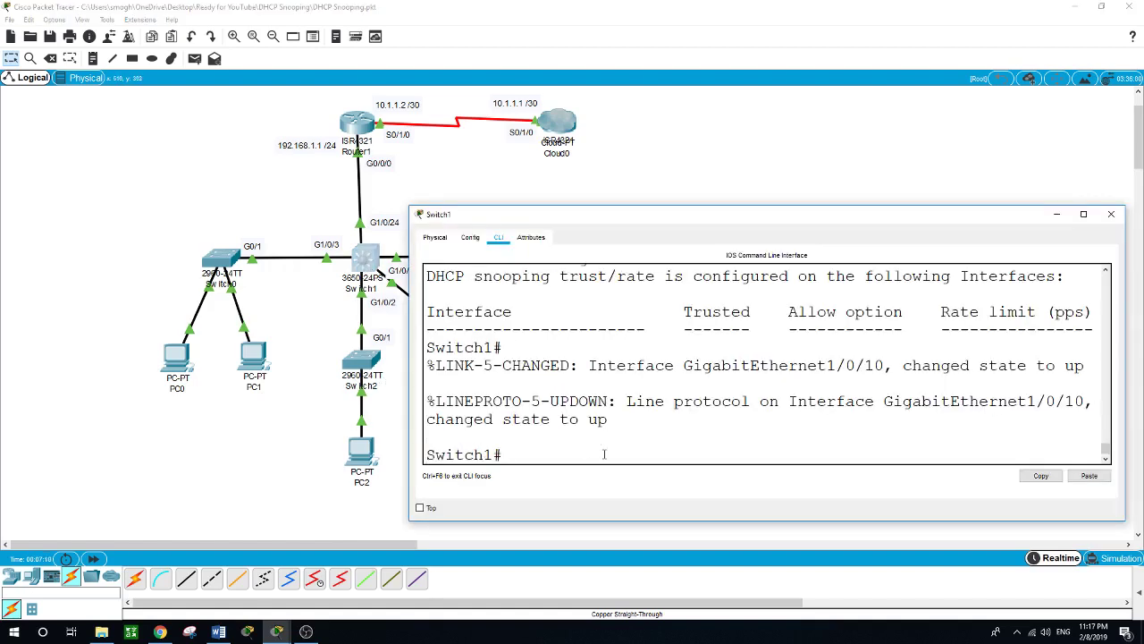
{"action": "type", "text": "conf t"}
{"action": "key", "text": "Return"}
- List the available ip dhcp subcommands in Switch1's global configuration mode with ip dhcp ?
{"action": "type", "text": "itch1(config)#i"}
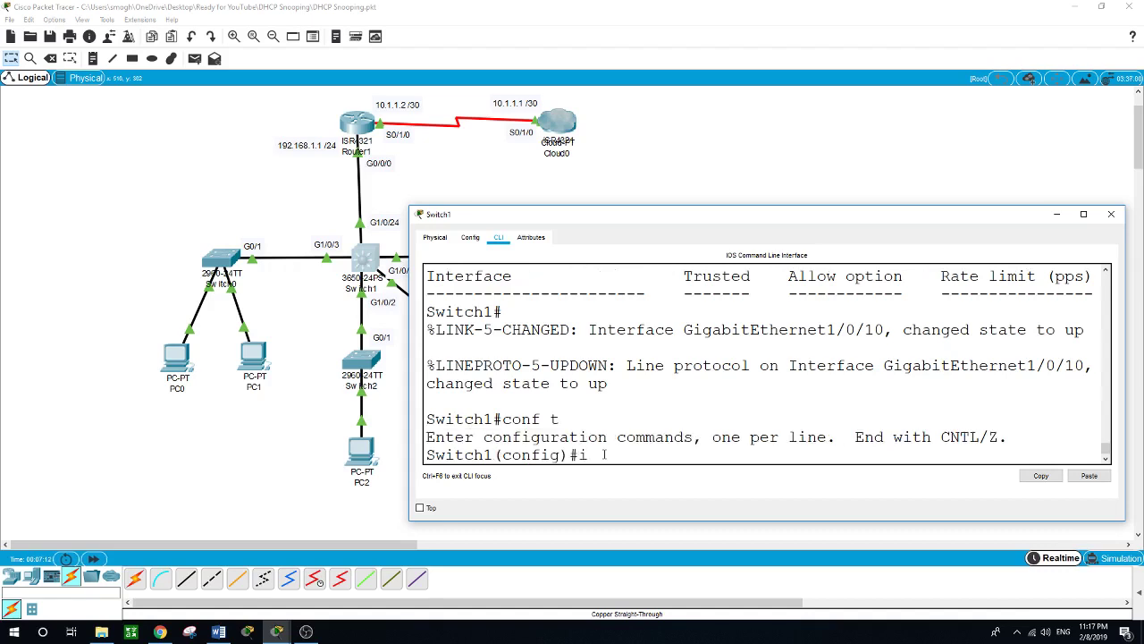
{"action": "type", "text": "p dhcp snoopin"}
{"action": "key", "text": "BackSpace"}
{"action": "key", "text": "BackSpace"}
{"action": "key", "text": "BackSpace"}
{"action": "key", "text": "BackSpace"}
{"action": "key", "text": "BackSpace"}
{"action": "key", "text": "BackSpace"}
{"action": "key", "text": "BackSpace"}
{"action": "type", "text": "?"}
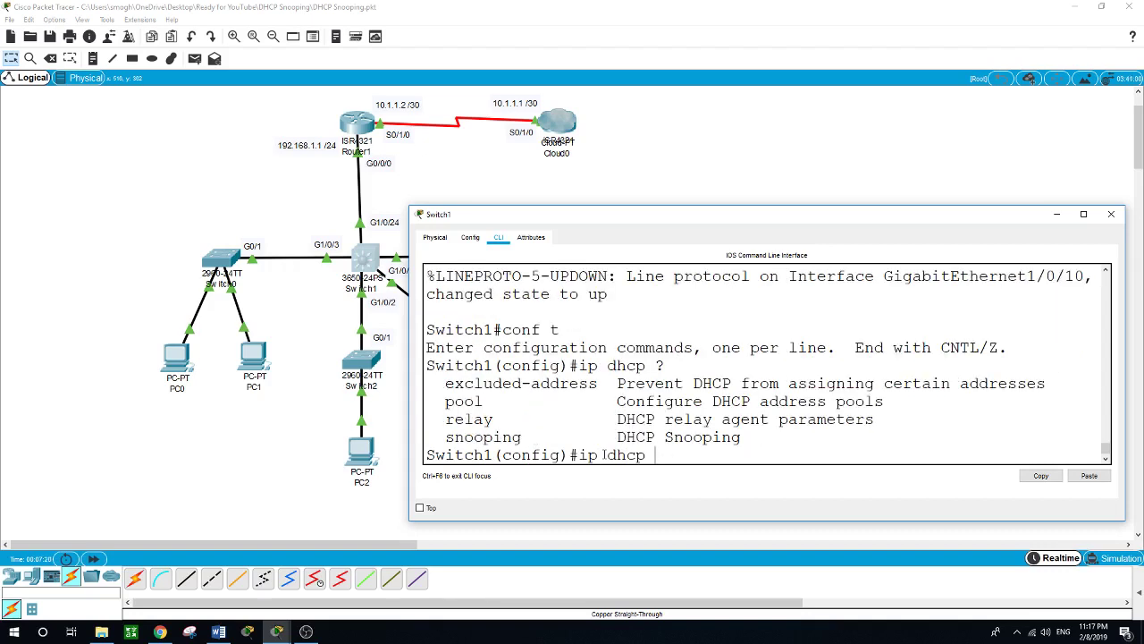
- List the ip dhcp snooping options and enable DHCP snooping globally on Switch1 with ip dhcp snooping
{"action": "type", "text": "snoo"}
{"action": "key", "text": "Tab"}
{"action": "type", "text": "?"}
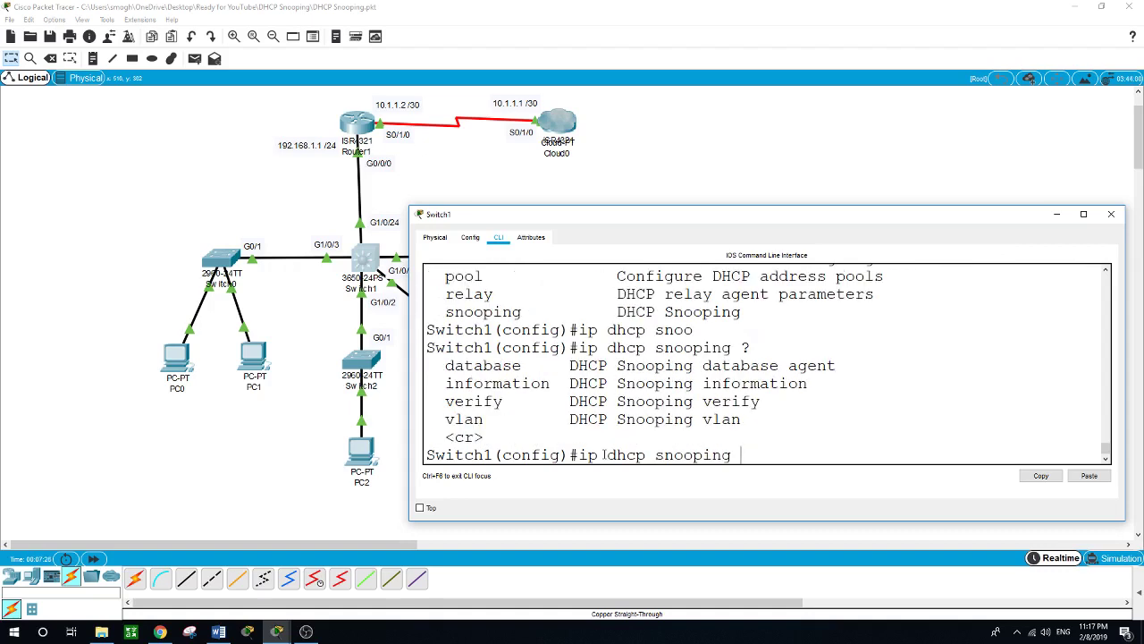
{"action": "key", "text": "Return"}
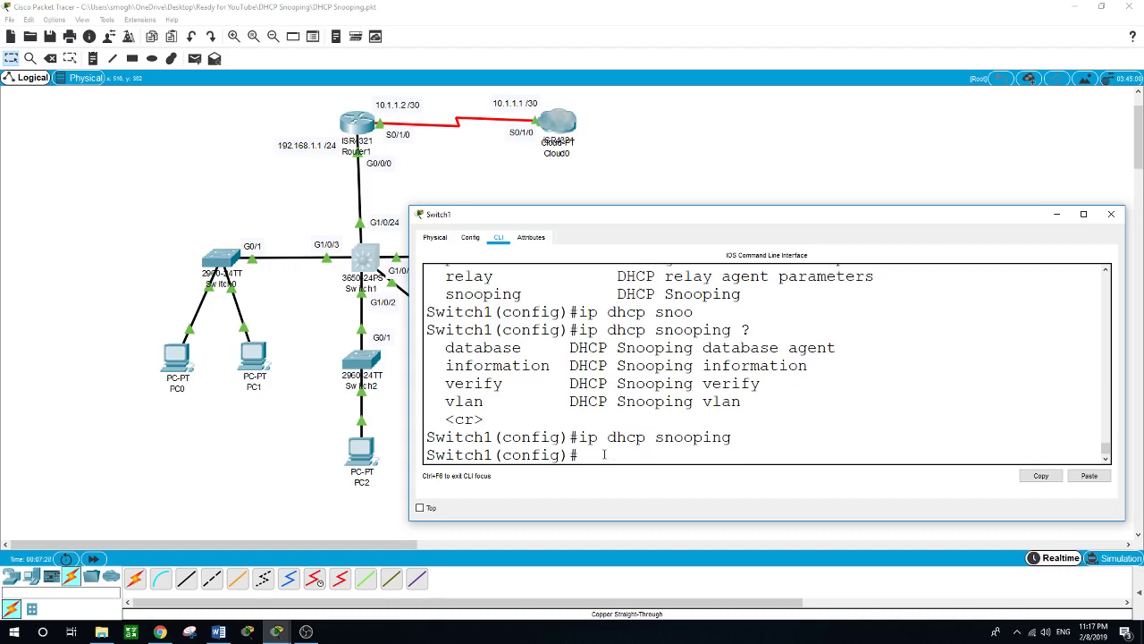
- Exit configuration mode on Switch1, run show ip dhcp snooping and read through its whole output
{"action": "type", "text": "exit"}
{"action": "key", "text": "Return"}
{"action": "type", "text": "s"}
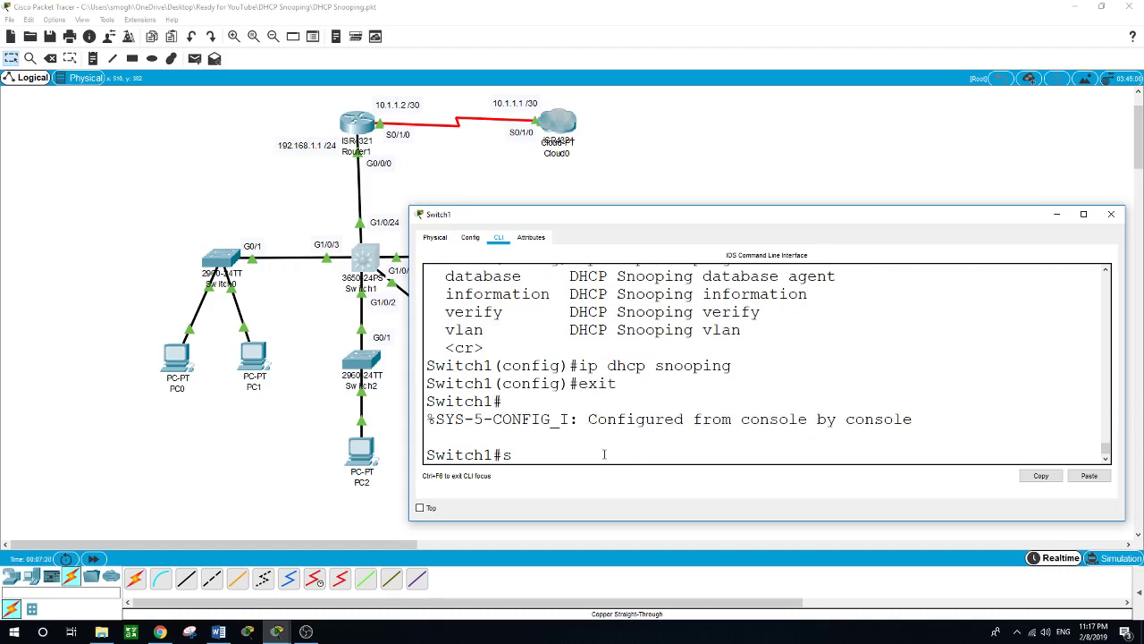
{"action": "type", "text": "how ip dhcp snooping"}
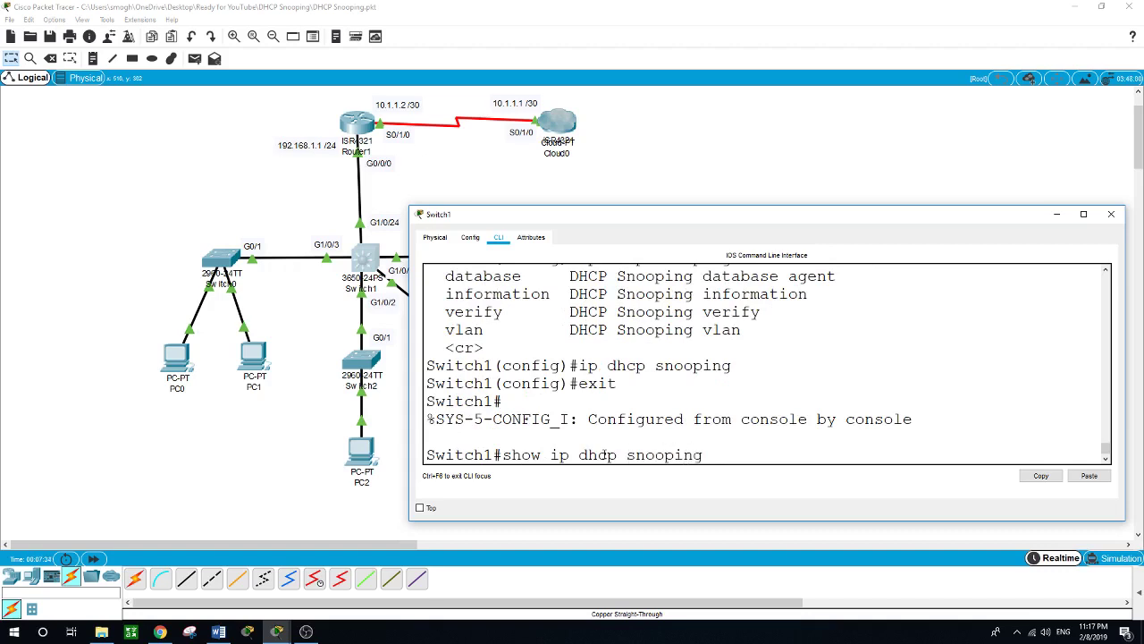
{"action": "key", "text": "Return"}
{"action": "scroll", "coordinate": [637, 409], "scroll_direction": "up", "scroll_amount": 2}
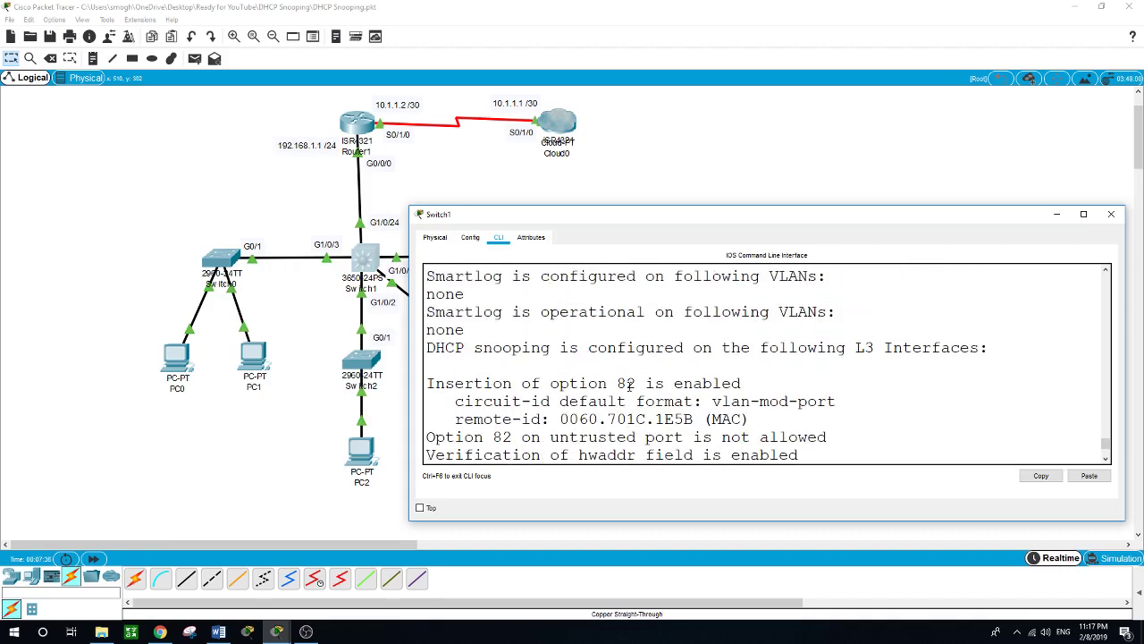
{"action": "scroll", "coordinate": [632, 382], "scroll_direction": "down", "scroll_amount": 1}
{"action": "scroll", "coordinate": [632, 383], "scroll_direction": "up", "scroll_amount": 4}
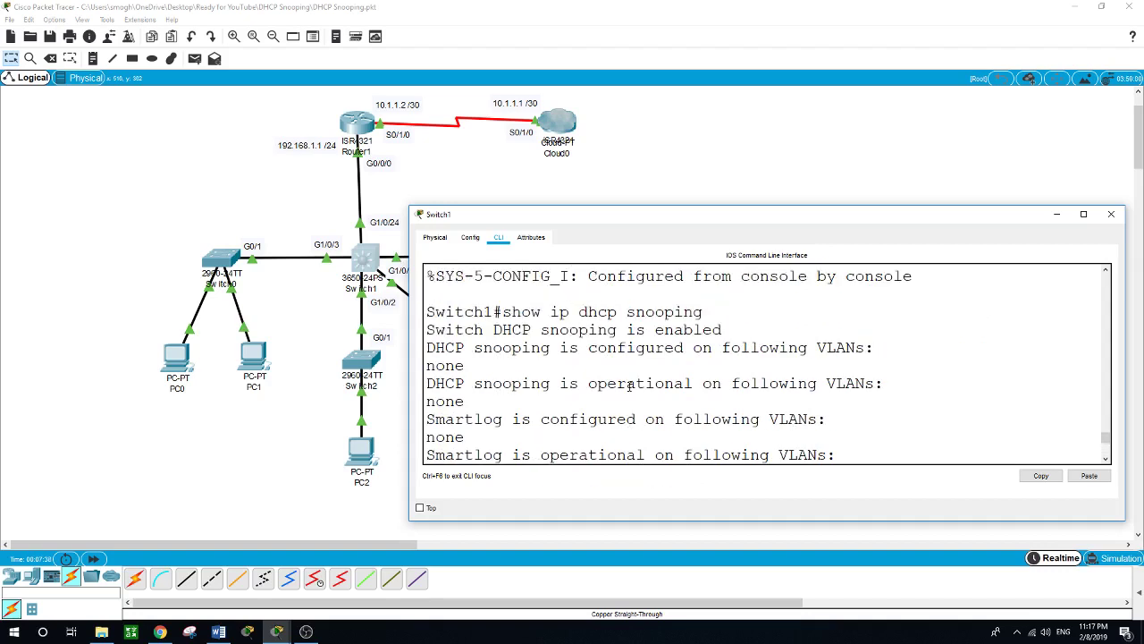
{"action": "scroll", "coordinate": [630, 384], "scroll_direction": "down", "scroll_amount": 1}
{"action": "scroll", "coordinate": [751, 344], "scroll_direction": "down", "scroll_amount": 4}
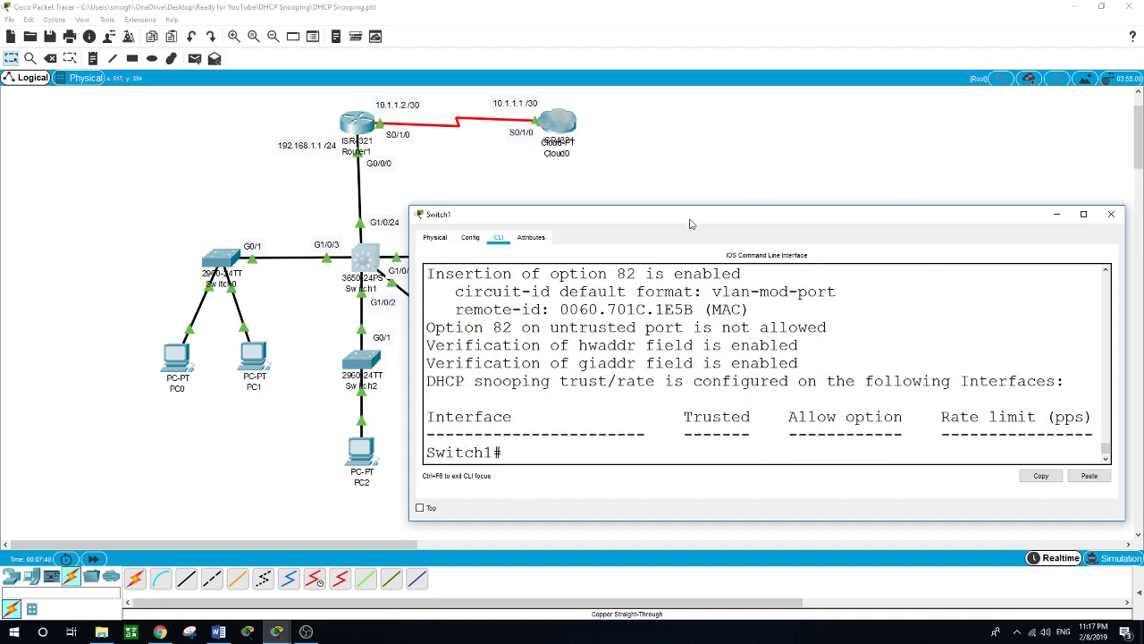
- Add a G1/0/2 text label to the topology and place it beside the link between Switch1 and the rogue server
{"action": "left_click_drag", "start_coordinate": [686, 219], "coordinate": [871, 152]}
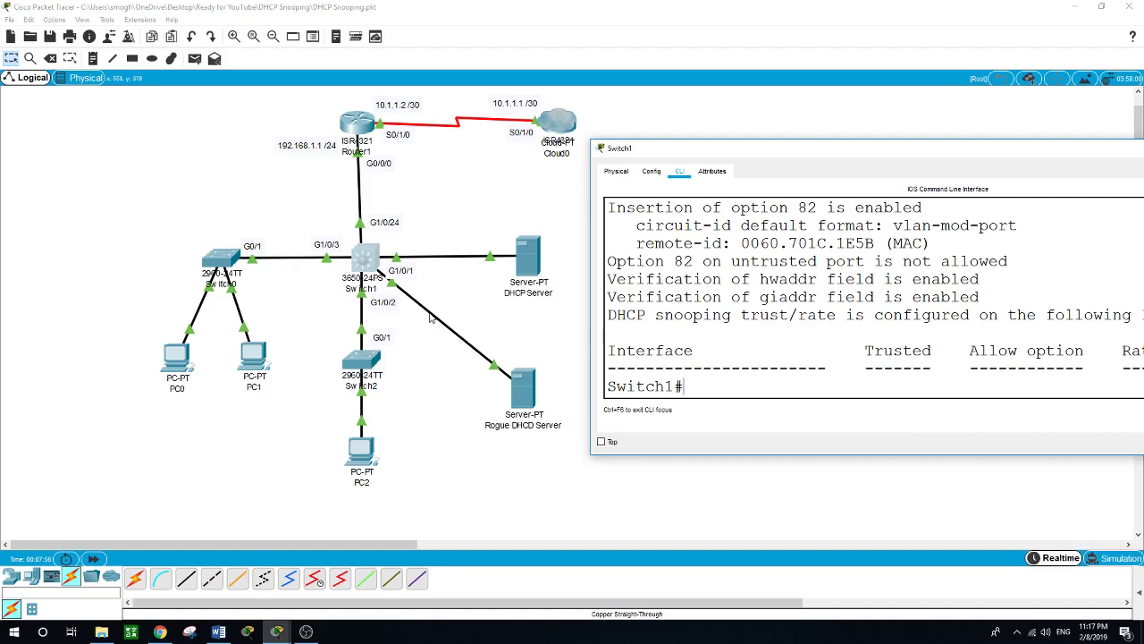
{"action": "left_click", "coordinate": [93, 58]}
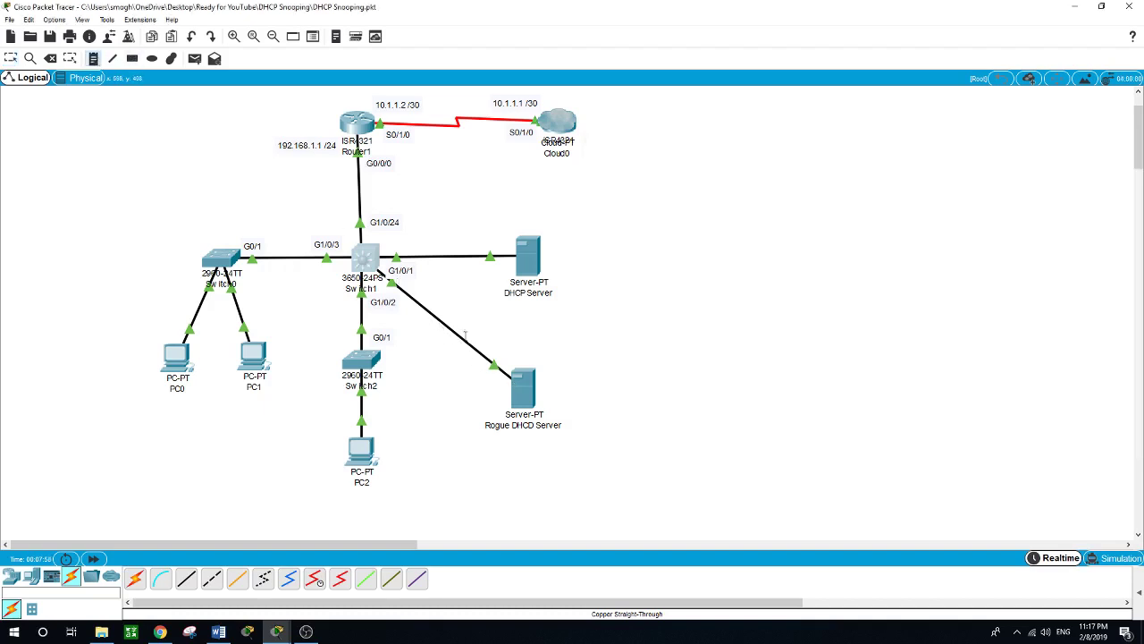
{"action": "left_click", "coordinate": [419, 312]}
{"action": "type", "text": "S"}
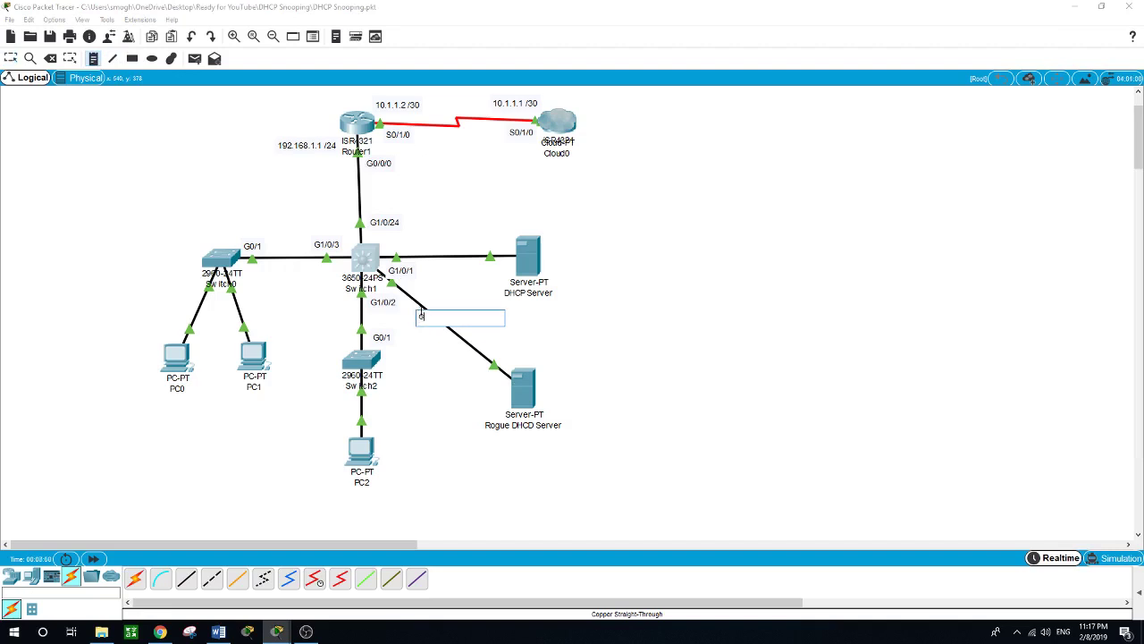
{"action": "type", "text": "1/0/2"}
{"action": "key", "text": "Escape"}
{"action": "left_click_drag", "start_coordinate": [436, 318], "coordinate": [465, 343]}
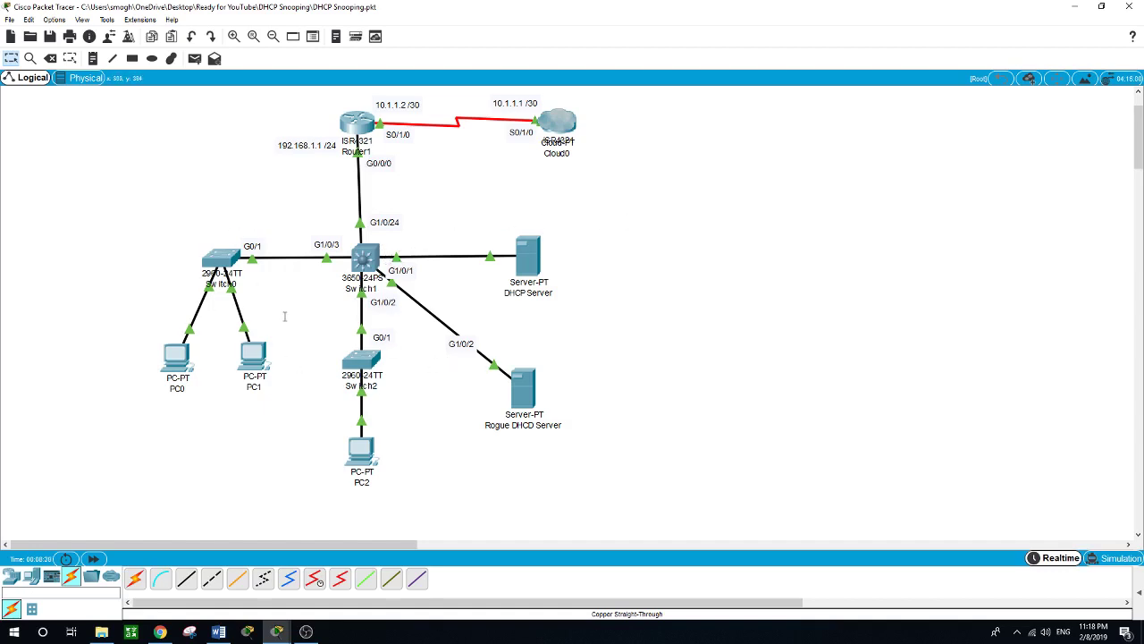
- Reopen Switch1's command line, enter global configuration mode with conf t and select interface g1/0/1
{"action": "left_click", "coordinate": [364, 257]}
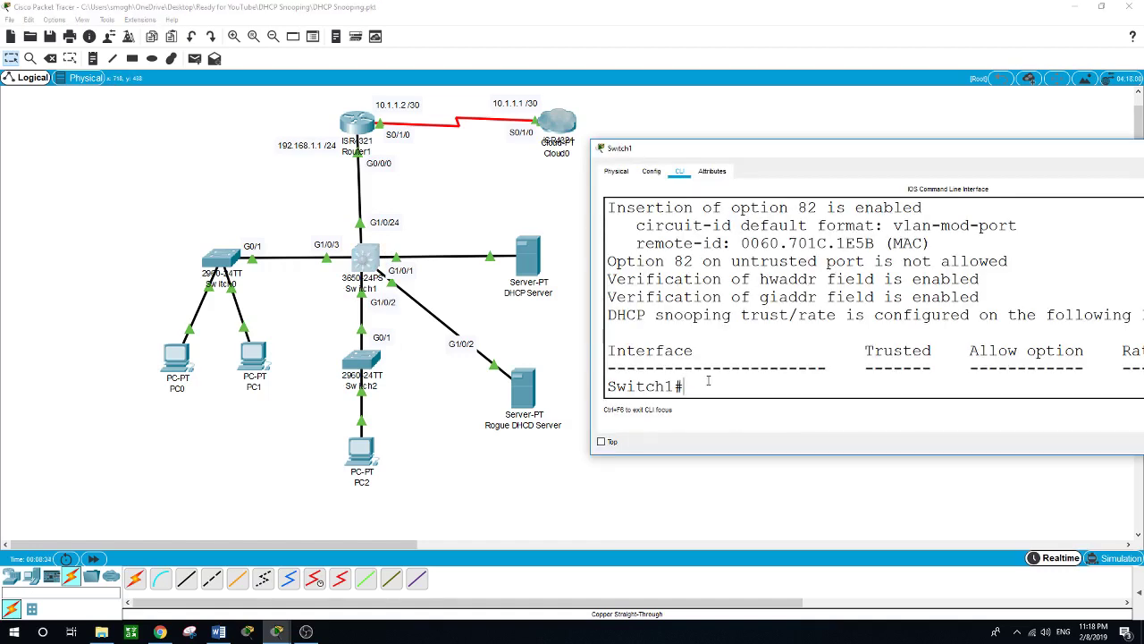
{"action": "type", "text": "conf t"}
{"action": "key", "text": "Return"}
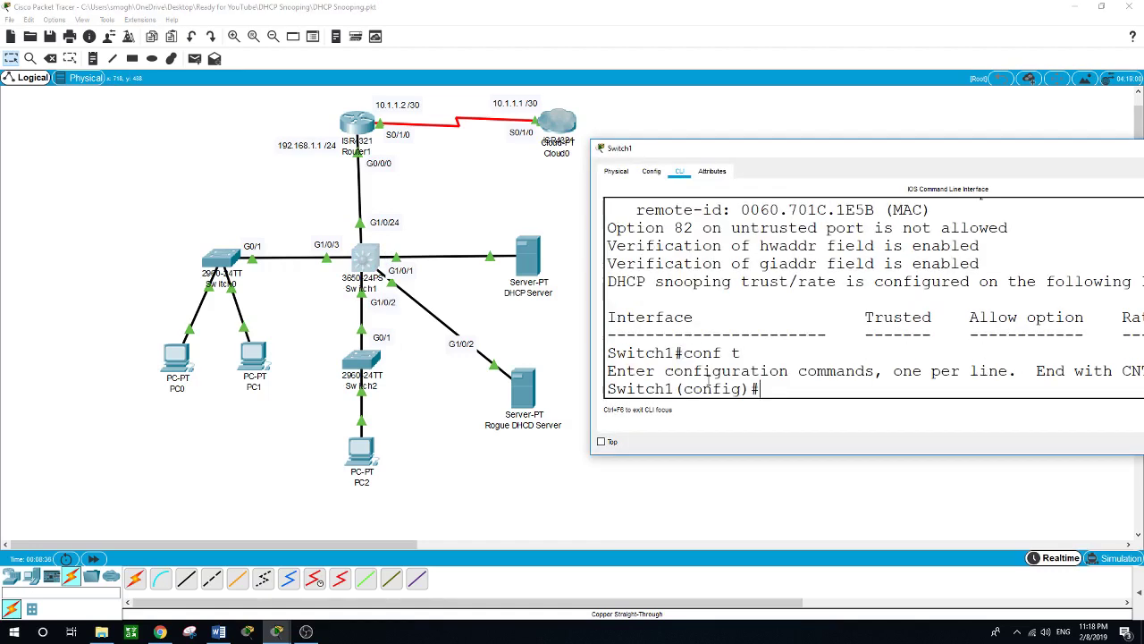
{"action": "type", "text": "int"}
{"action": "type", "text": " g1/0/"}
{"action": "type", "text": "1"}
{"action": "key", "text": "Return"}
- List the interface commands and the ip, ip dhcp and ip dhcp snooping options for g1/0/1, and return to the topology
{"action": "type", "text": "?"}
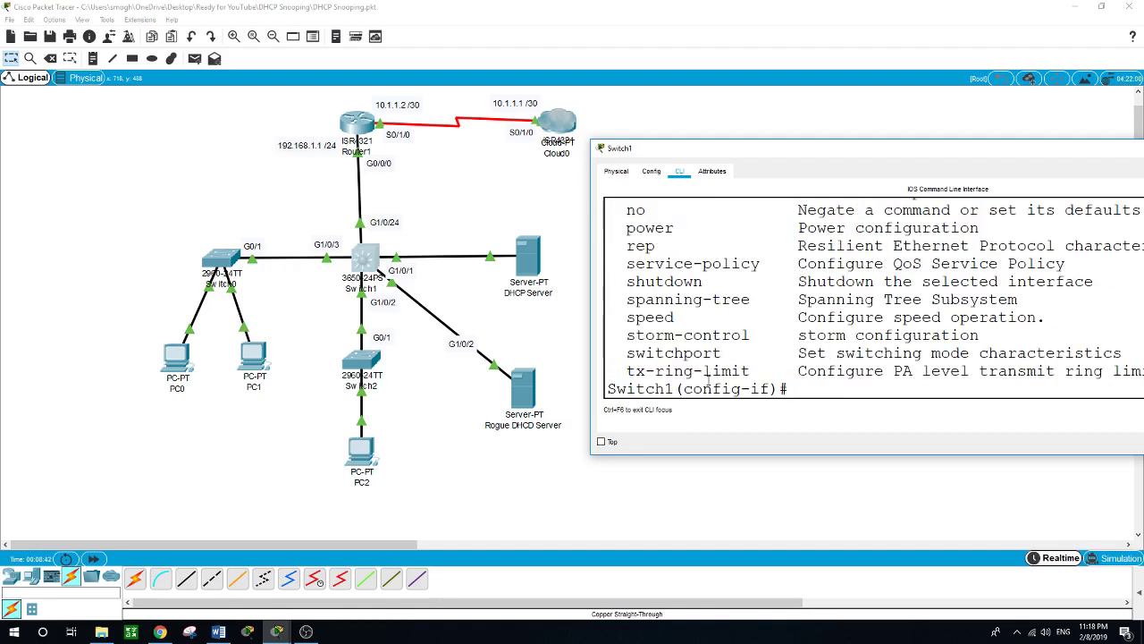
{"action": "type", "text": "ip "}
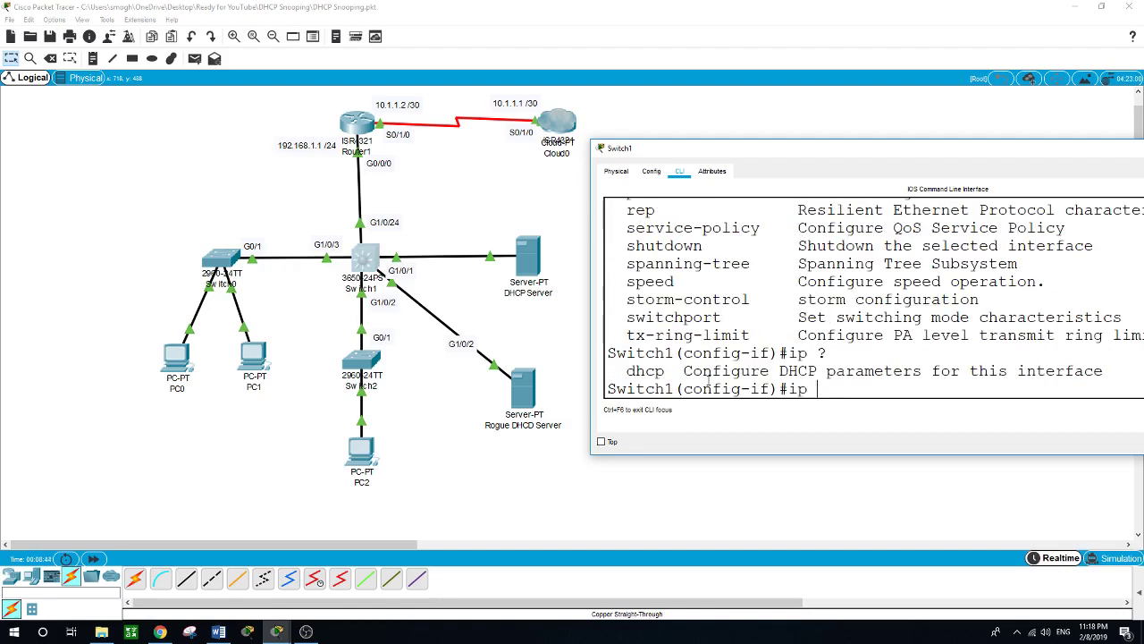
{"action": "type", "text": "?dhcp ?snooping"}
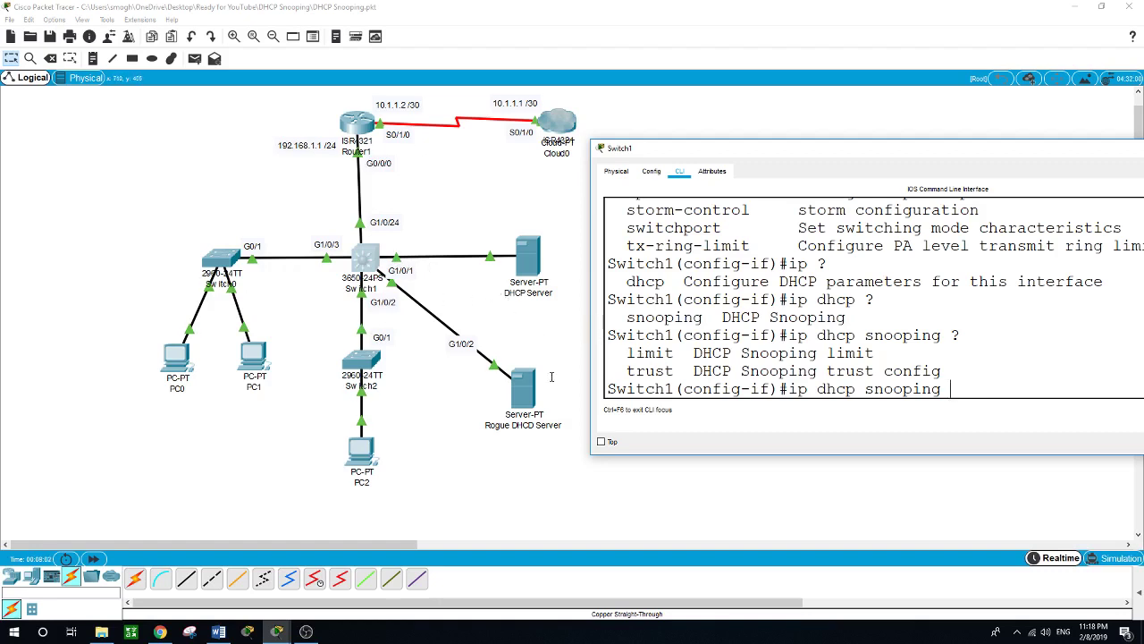
{"action": "left_click", "coordinate": [769, 499]}
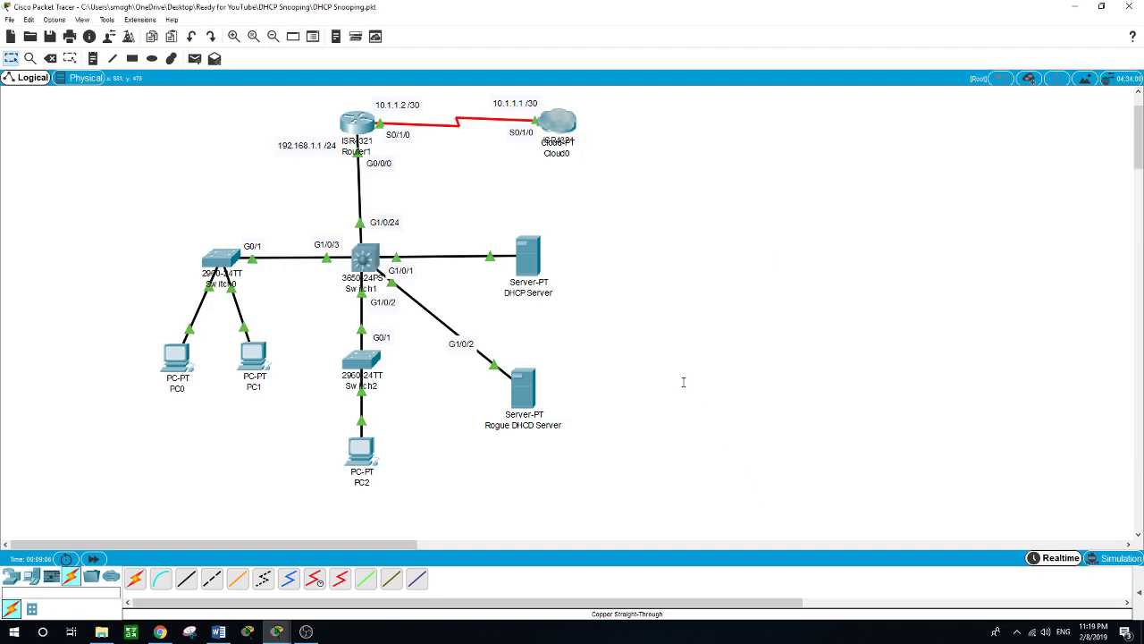
- Test DHCP from PC0 again by running ipconfig /renew in its command prompt
{"action": "mouse_move", "coordinate": [367, 257]}
{"action": "left_click", "coordinate": [177, 357]}
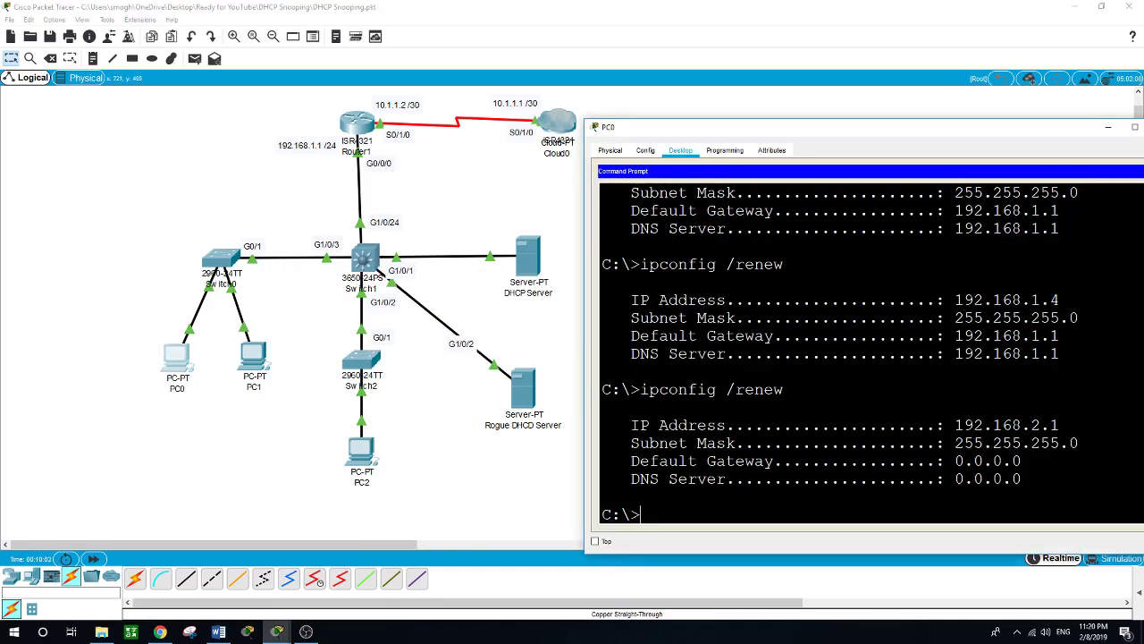
{"action": "key", "text": "Up"}
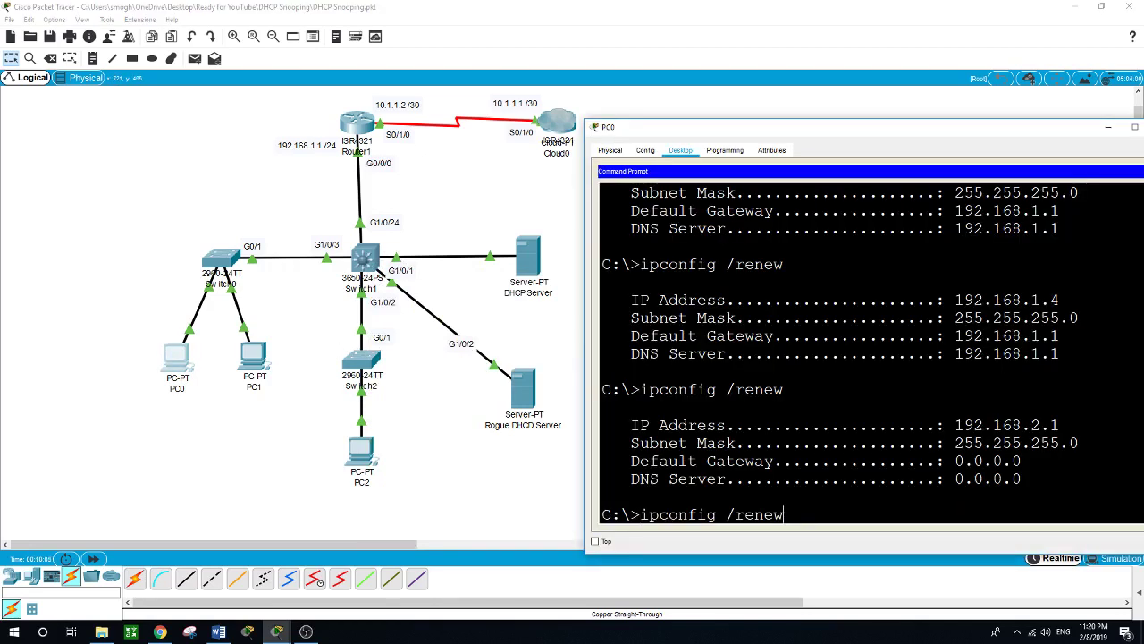
{"action": "key", "text": "Return"}
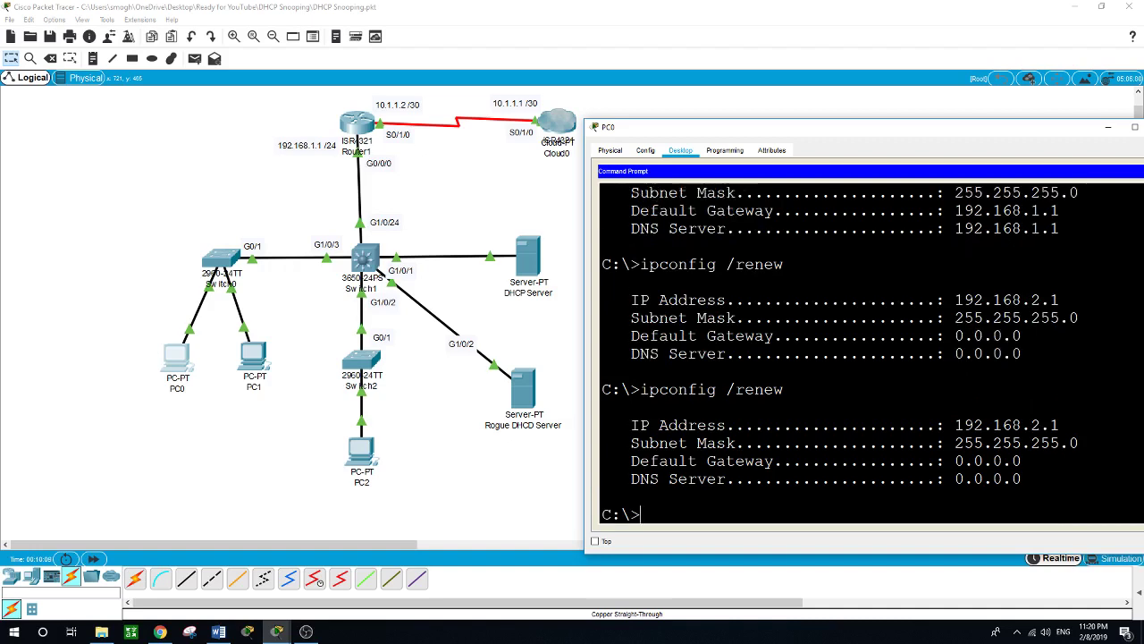
- Renew PC0's DHCP lease two more times with ipconfig /renew and return to the topology
{"action": "key", "text": "Up"}
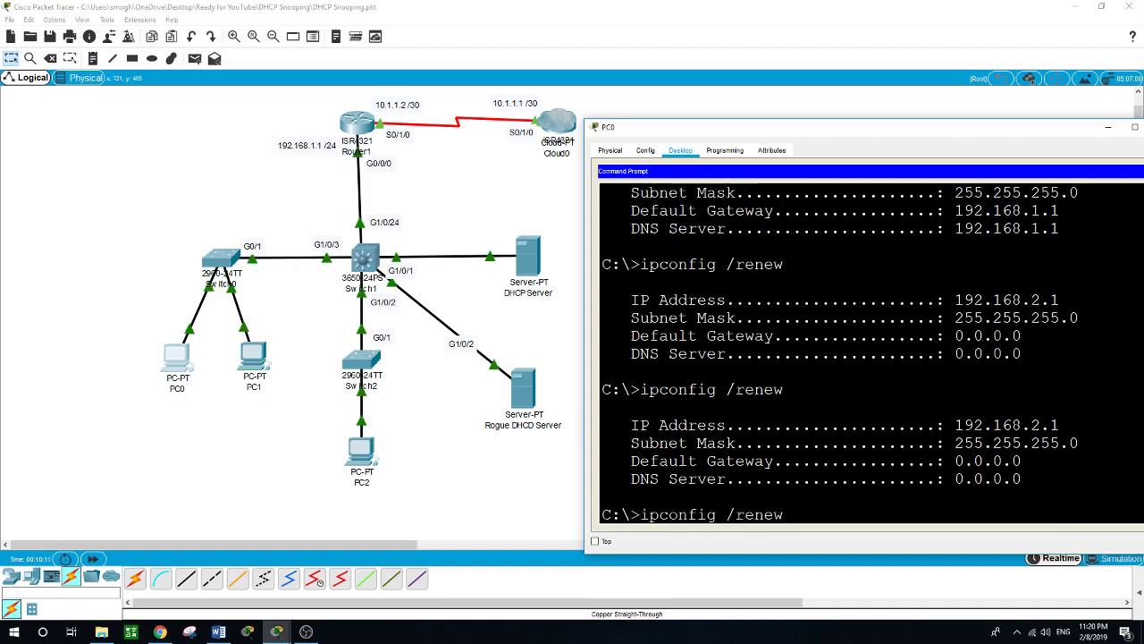
{"action": "key", "text": "Return"}
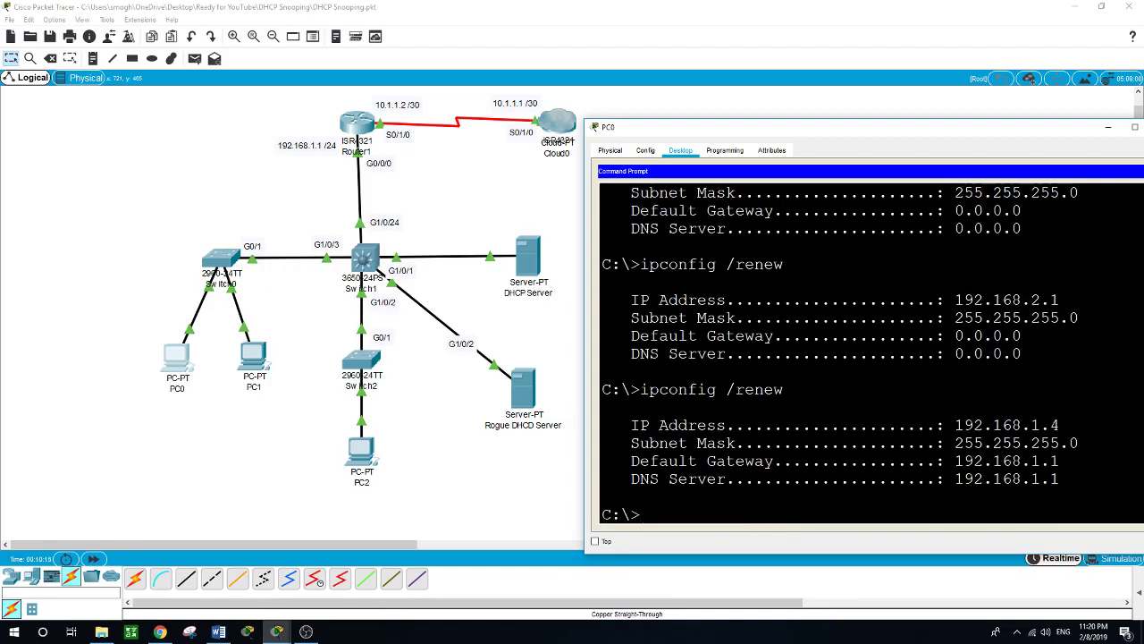
{"action": "key", "text": "Up"}
{"action": "key", "text": "Return"}
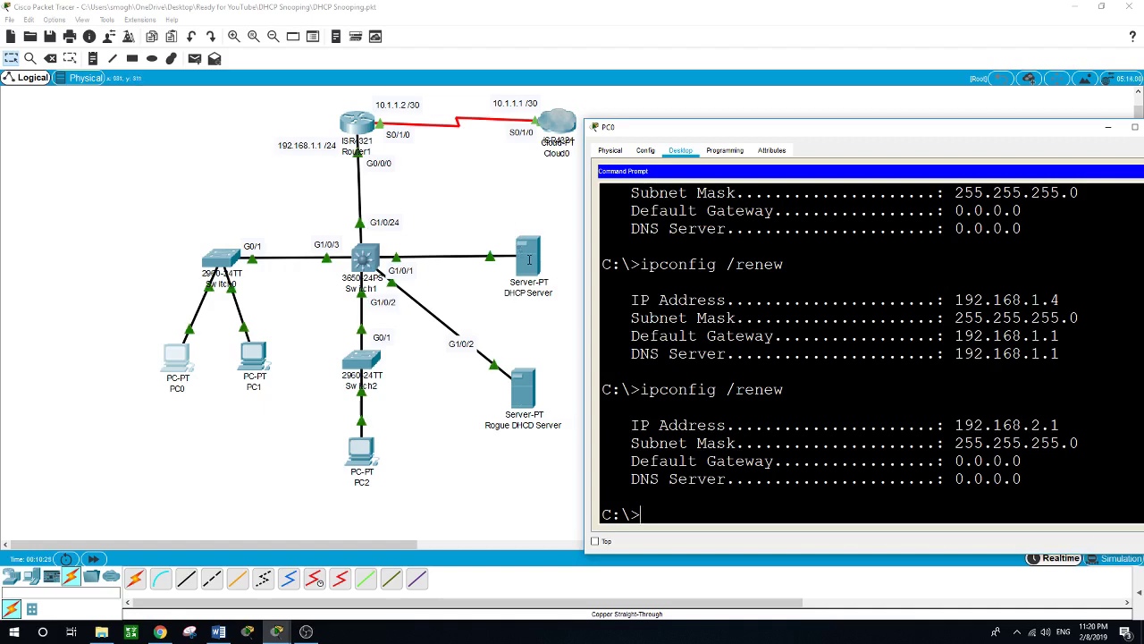
{"action": "left_click", "coordinate": [545, 343]}
- On Switch1's g1/0/1 interface, check the trust options and apply ip dhcp snooping trust, and return to the topology
{"action": "left_click", "coordinate": [369, 257]}
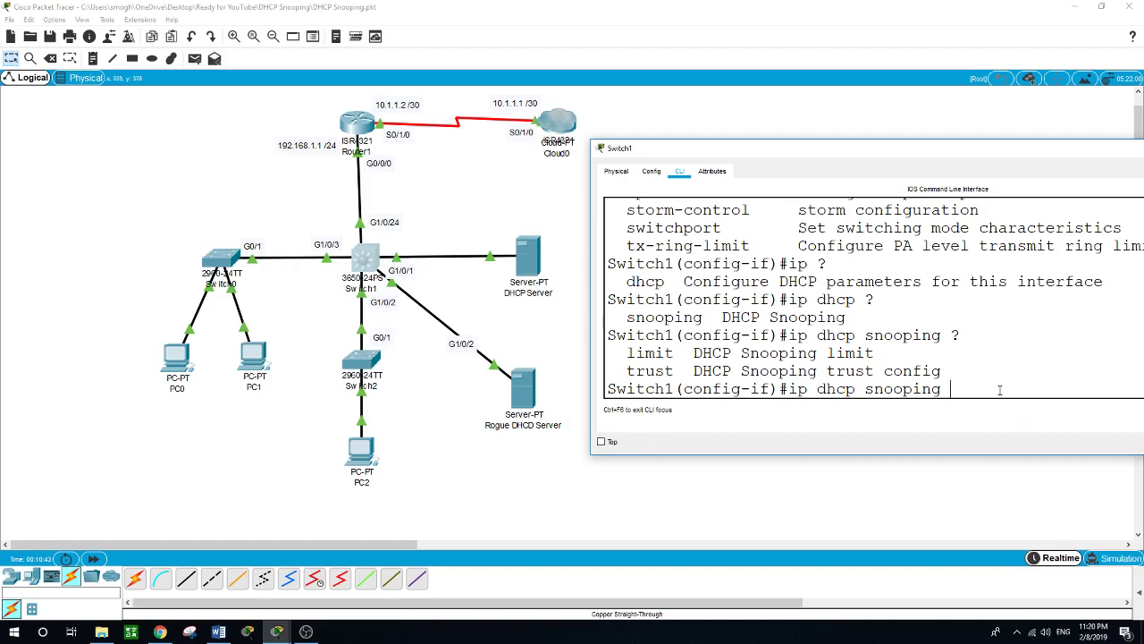
{"action": "type", "text": "tru"}
{"action": "key", "text": "BackSpace"}
{"action": "key", "text": "BackSpace"}
{"action": "key", "text": "BackSpace"}
{"action": "type", "text": "trust ?"}
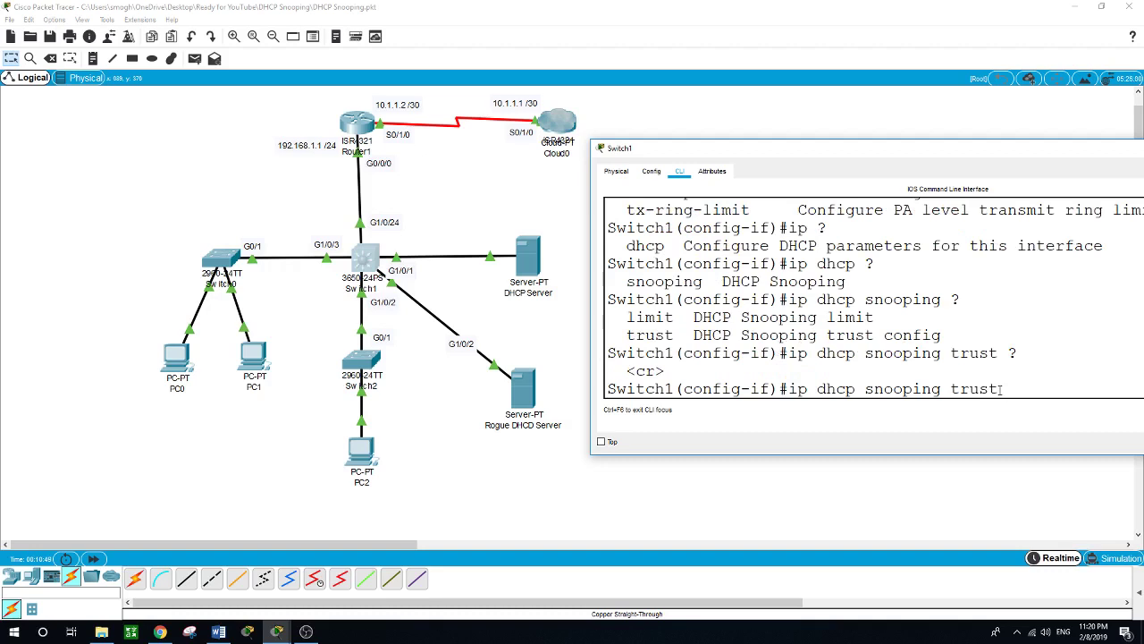
{"action": "key", "text": "Return"}
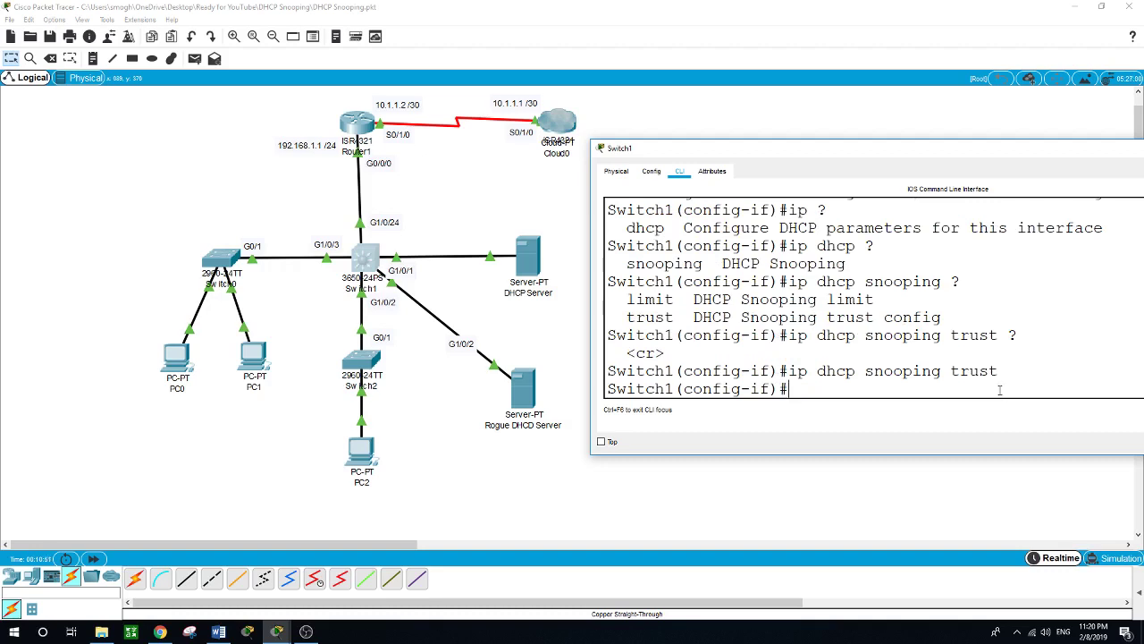
{"action": "left_click", "coordinate": [566, 330]}
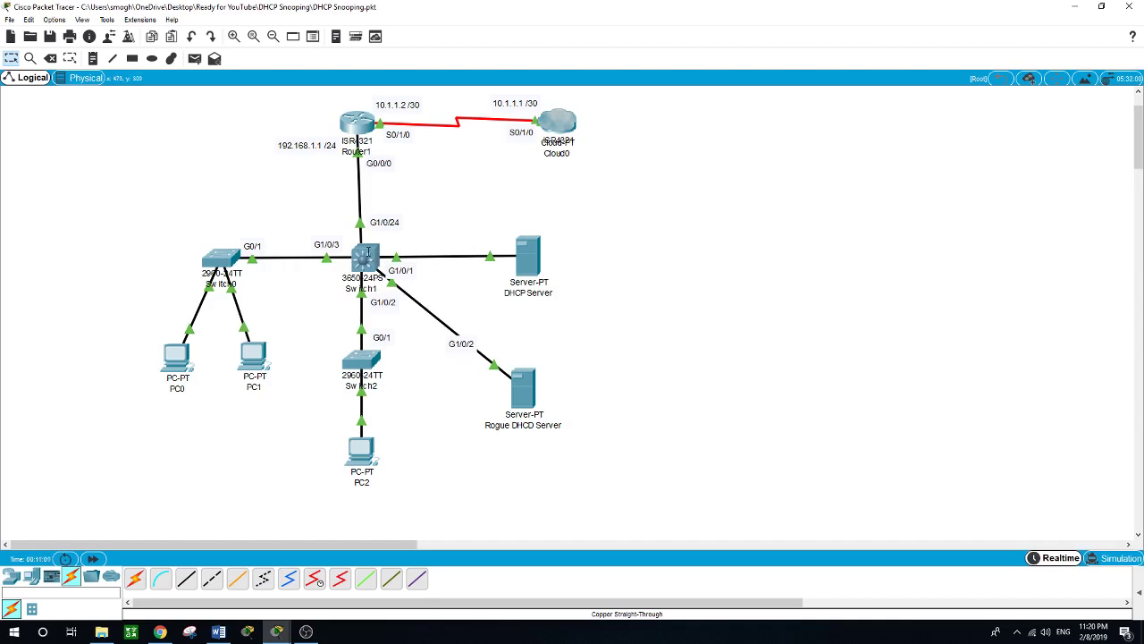
- Reopen PC0's command prompt, review its earlier lease results and run ipconfig /renew once more
{"action": "mouse_move", "coordinate": [363, 256]}
{"action": "left_click", "coordinate": [177, 358]}
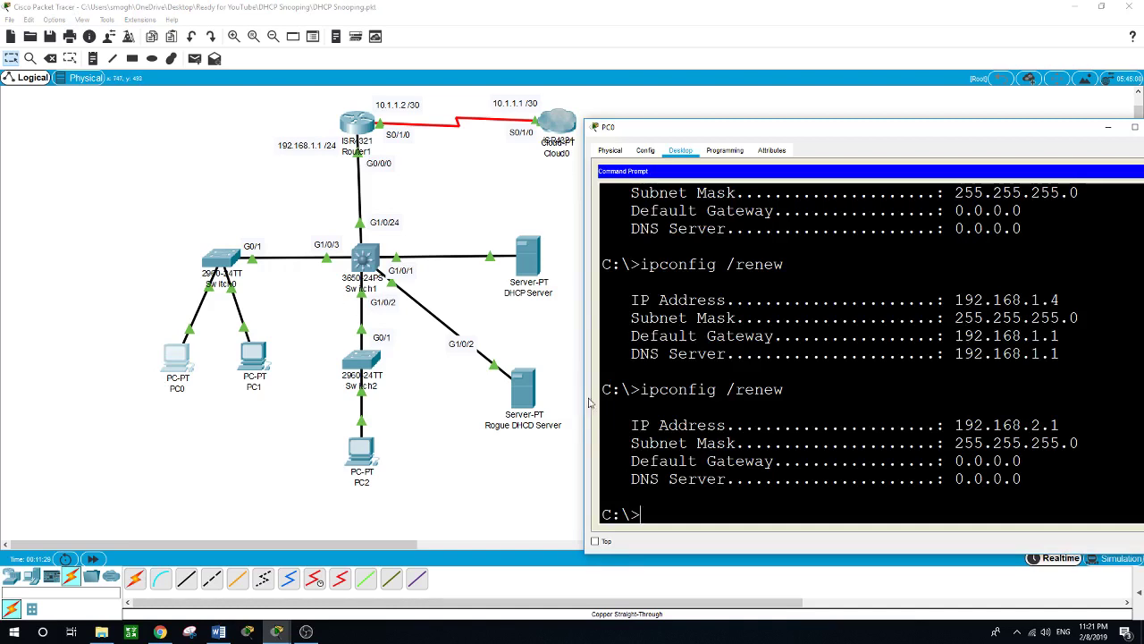
{"action": "scroll", "coordinate": [840, 353], "scroll_direction": "up", "scroll_amount": 1}
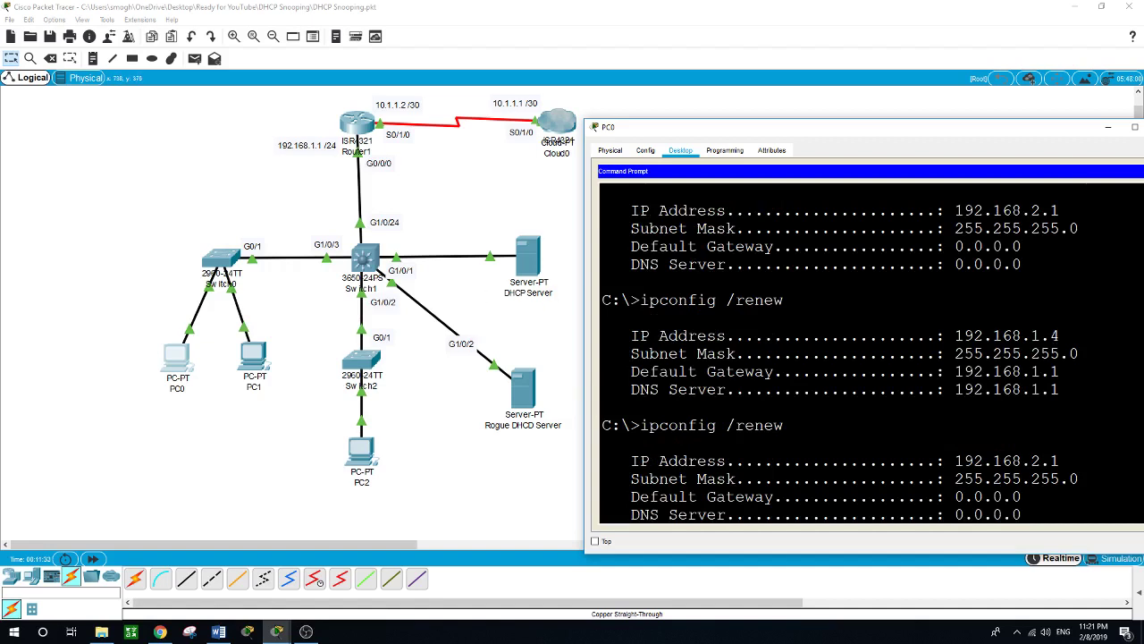
{"action": "scroll", "coordinate": [840, 362], "scroll_direction": "up", "scroll_amount": 2}
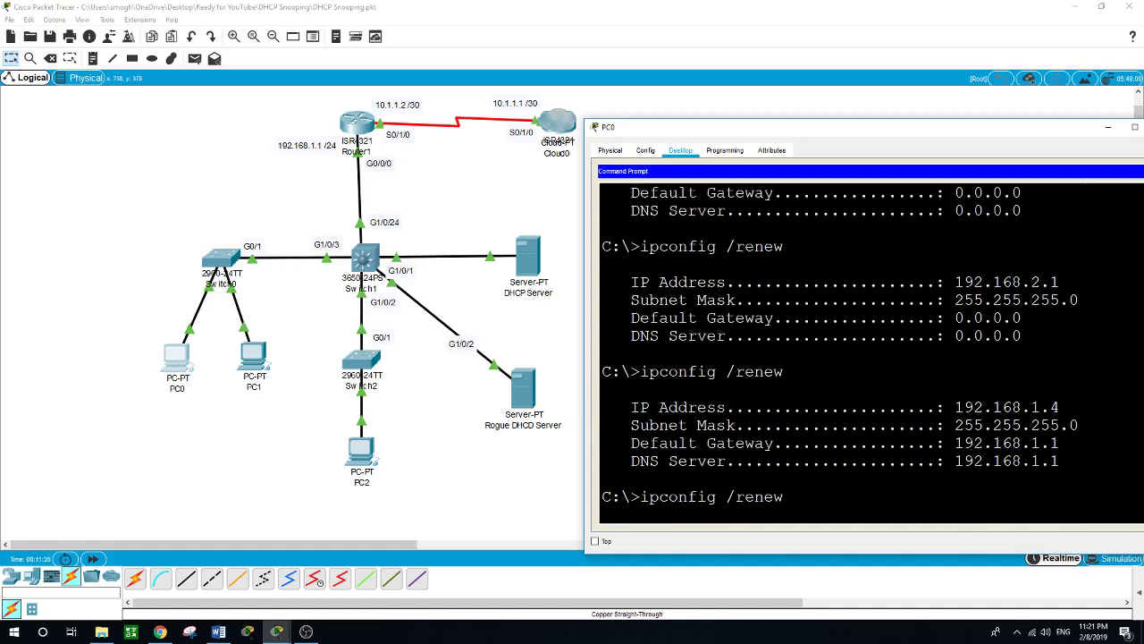
{"action": "scroll", "coordinate": [840, 345], "scroll_direction": "up", "scroll_amount": 1}
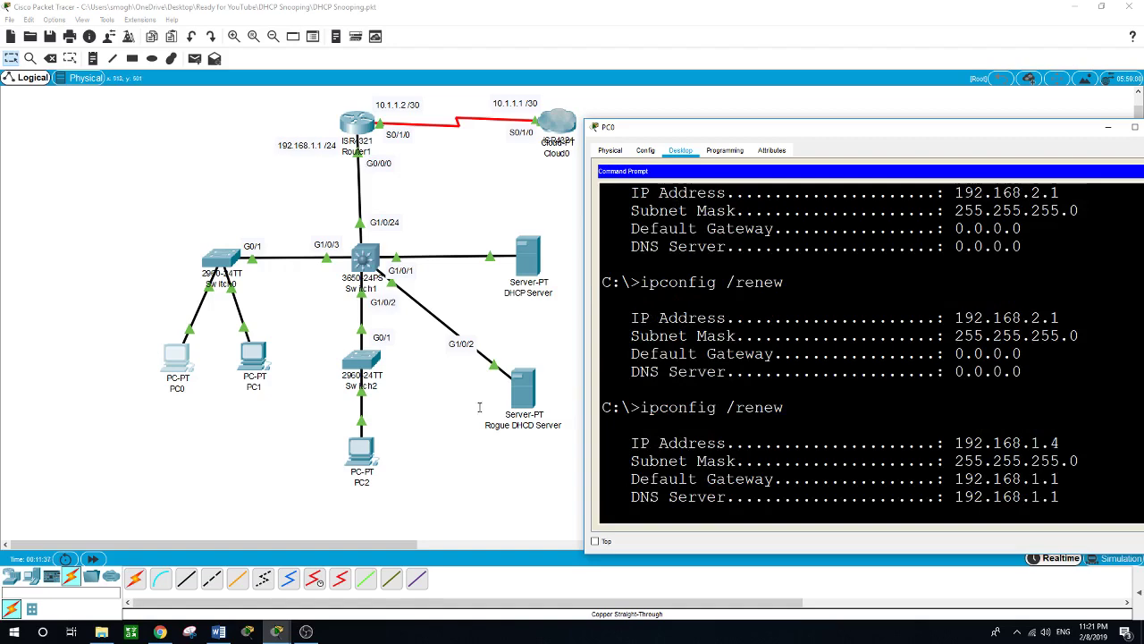
{"action": "scroll", "coordinate": [841, 353], "scroll_direction": "up", "scroll_amount": 4}
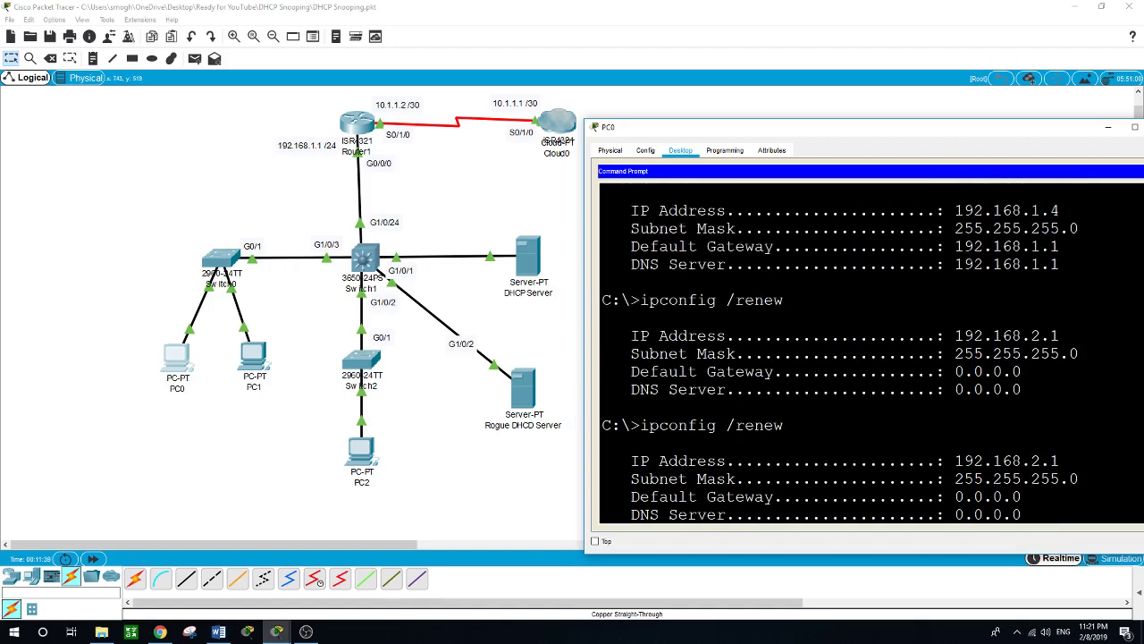
{"action": "scroll", "coordinate": [840, 351], "scroll_direction": "down", "scroll_amount": 2}
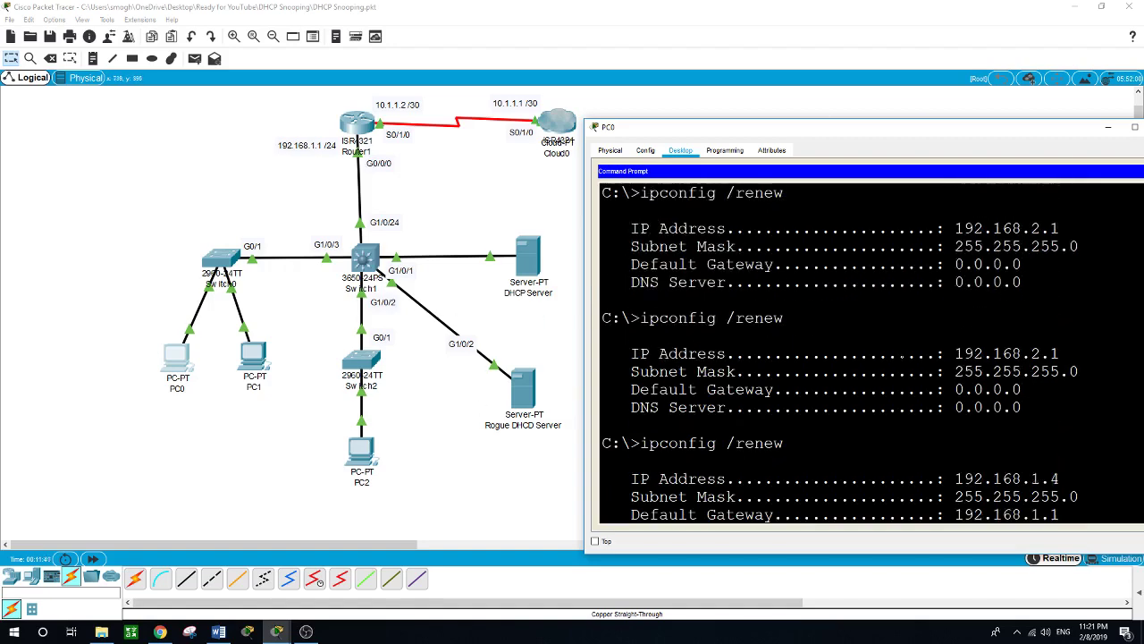
{"action": "scroll", "coordinate": [840, 351], "scroll_direction": "up", "scroll_amount": 3}
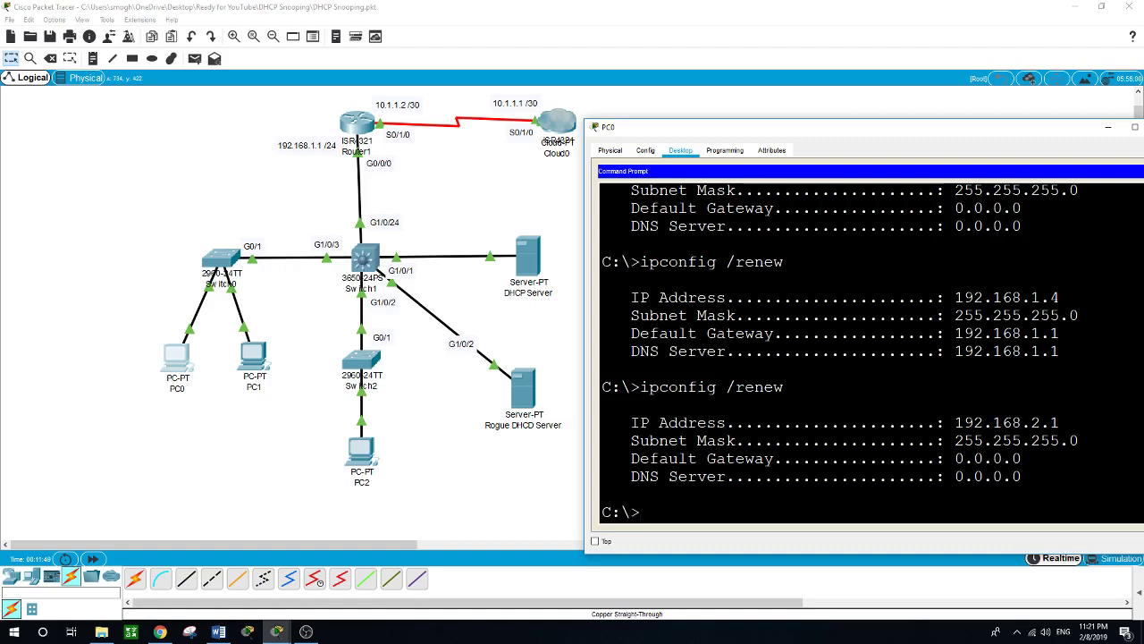
{"action": "key", "text": "Up"}
{"action": "key", "text": "Return"}
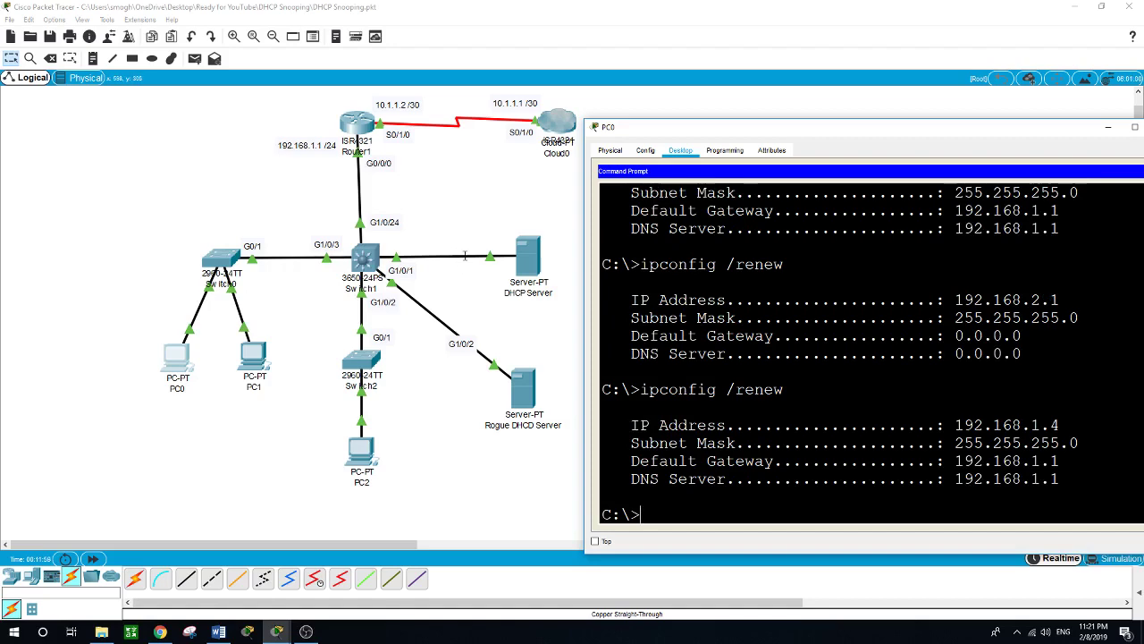
- Open PC2's command prompt and compare the IP addresses from its last two lease renewals
{"action": "left_click", "coordinate": [362, 454]}
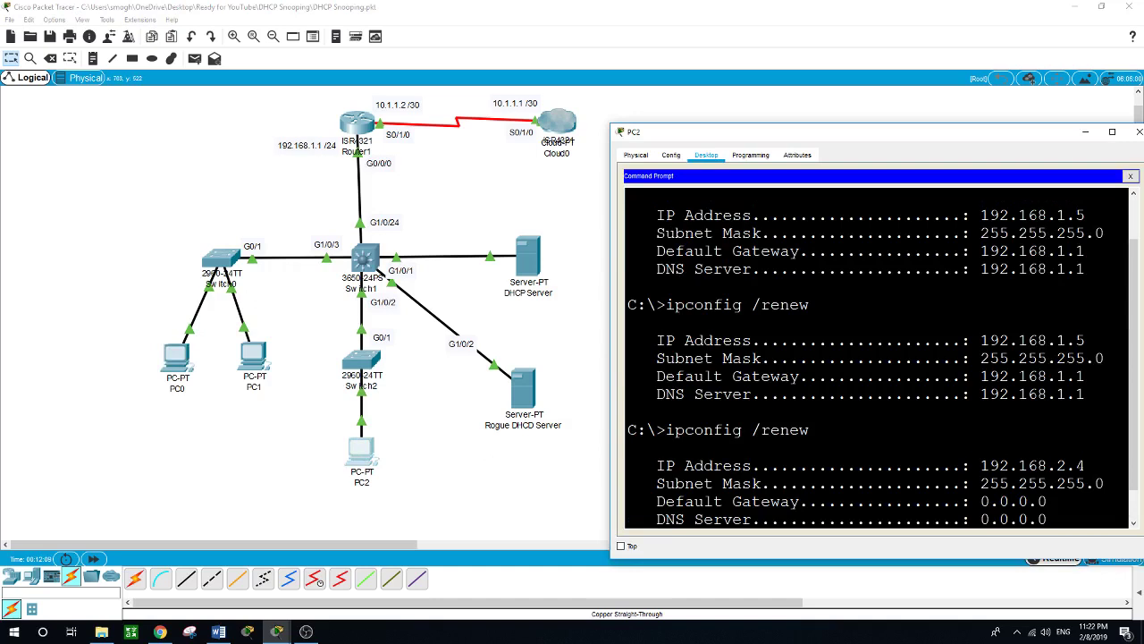
{"action": "scroll", "coordinate": [1071, 393], "scroll_direction": "up", "scroll_amount": 2}
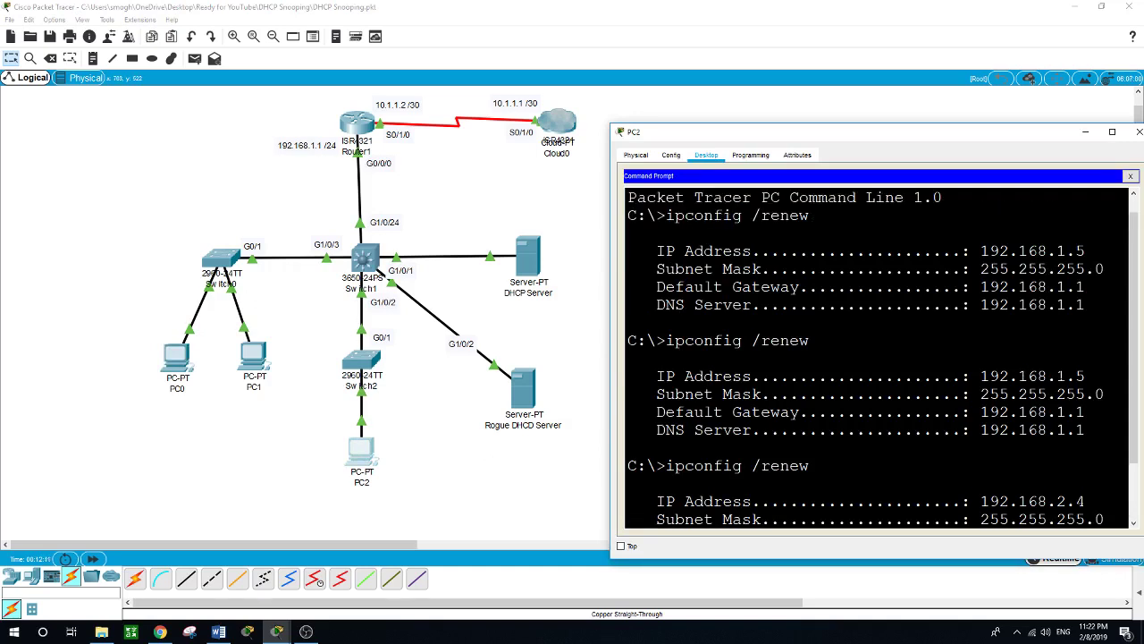
{"action": "left_click_drag", "start_coordinate": [1085, 376], "coordinate": [971, 376]}
{"action": "scroll", "coordinate": [971, 375], "scroll_direction": "up", "scroll_amount": 1}
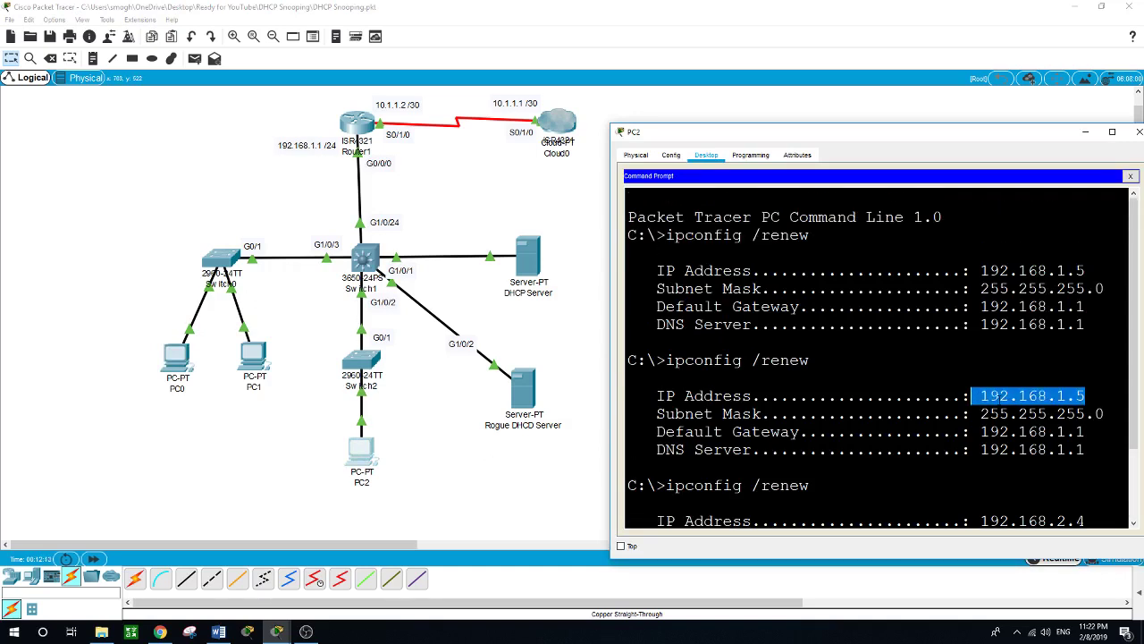
{"action": "scroll", "coordinate": [883, 358], "scroll_direction": "down", "scroll_amount": 3}
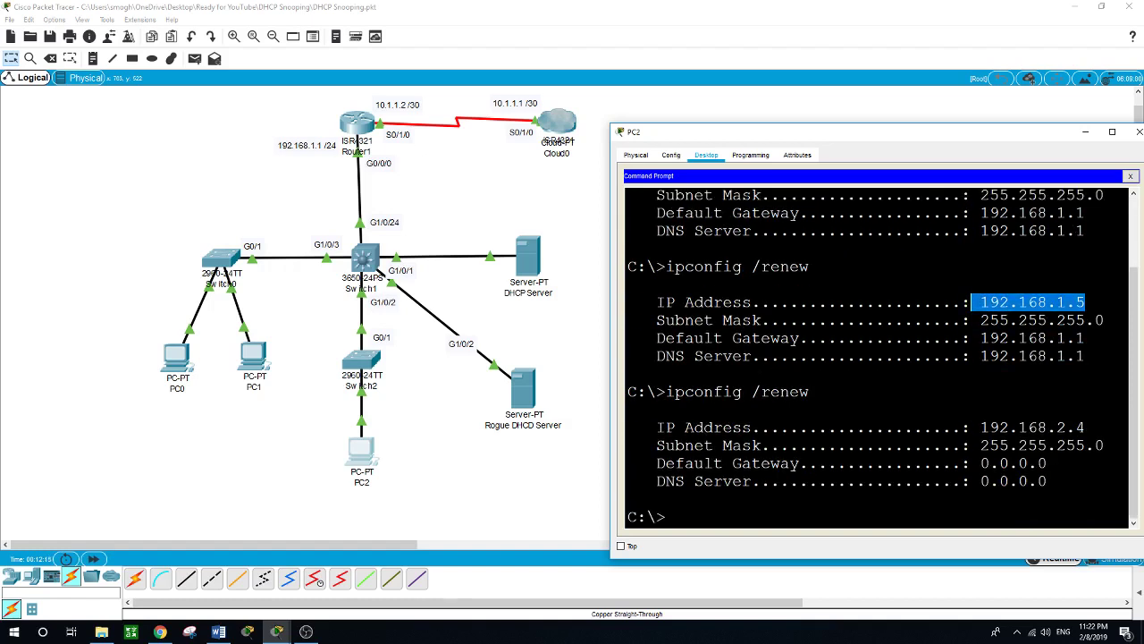
{"action": "left_click_drag", "start_coordinate": [1085, 427], "coordinate": [970, 427]}
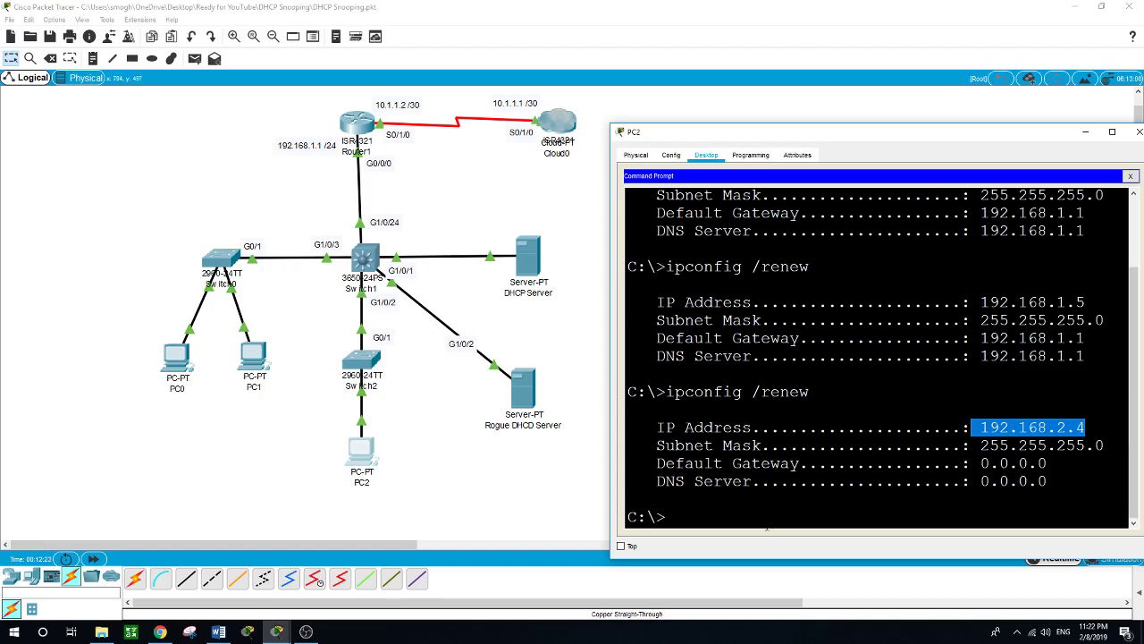
{"action": "left_click", "coordinate": [766, 528]}
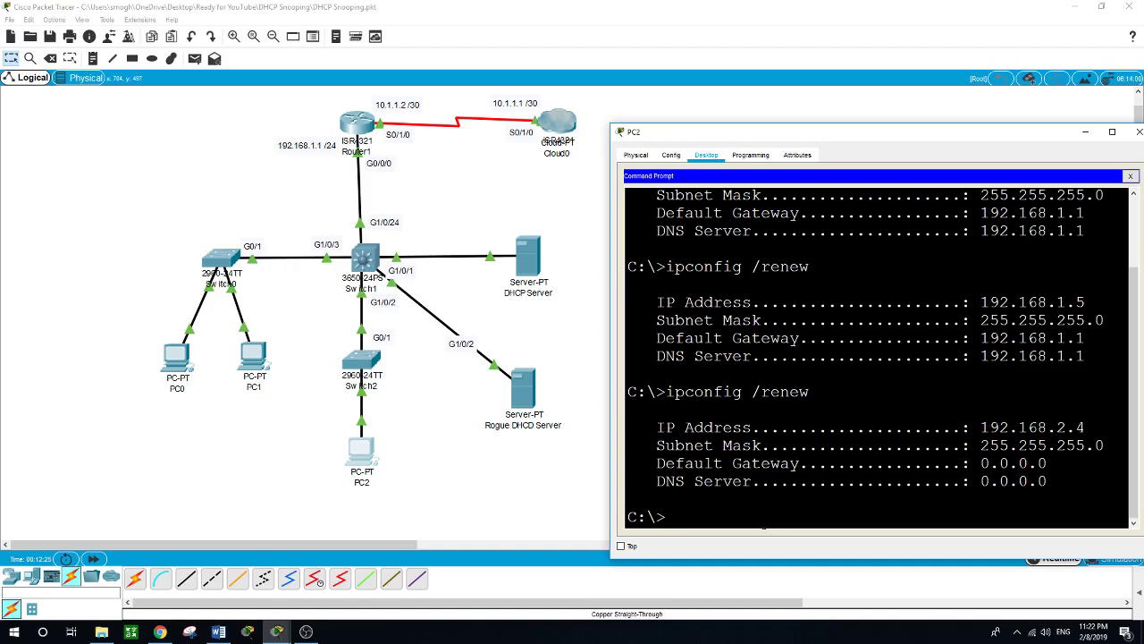
- Retest DHCP from PC2 by running ipconfig /renew three times in its command prompt
{"action": "key", "text": "Up"}
{"action": "key", "text": "Return"}
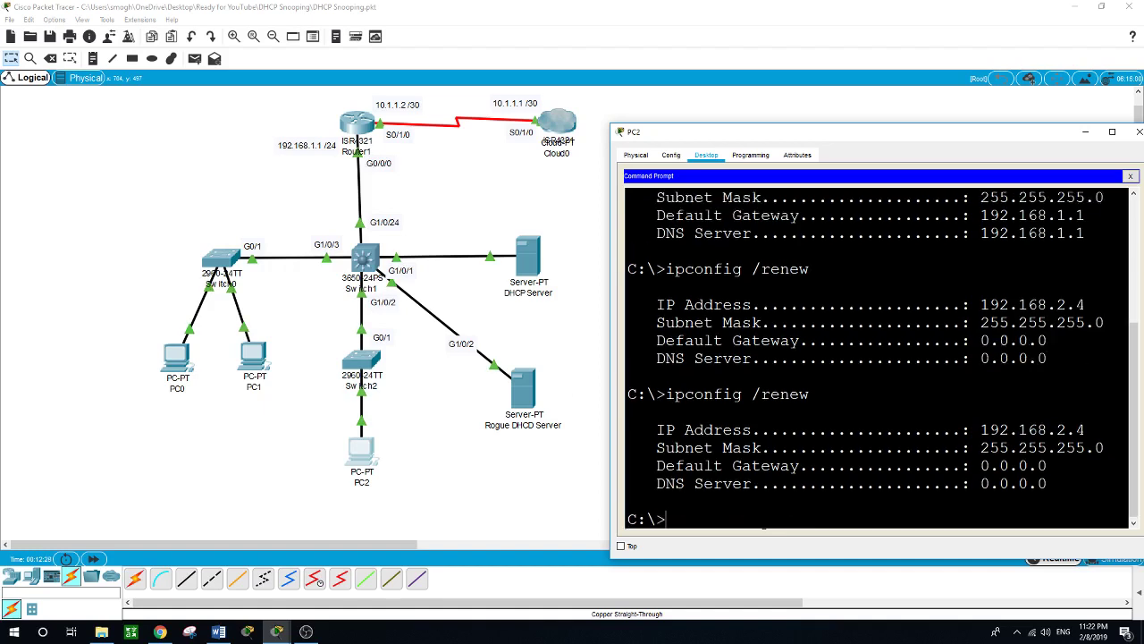
{"action": "key", "text": "Up"}
{"action": "key", "text": "Return"}
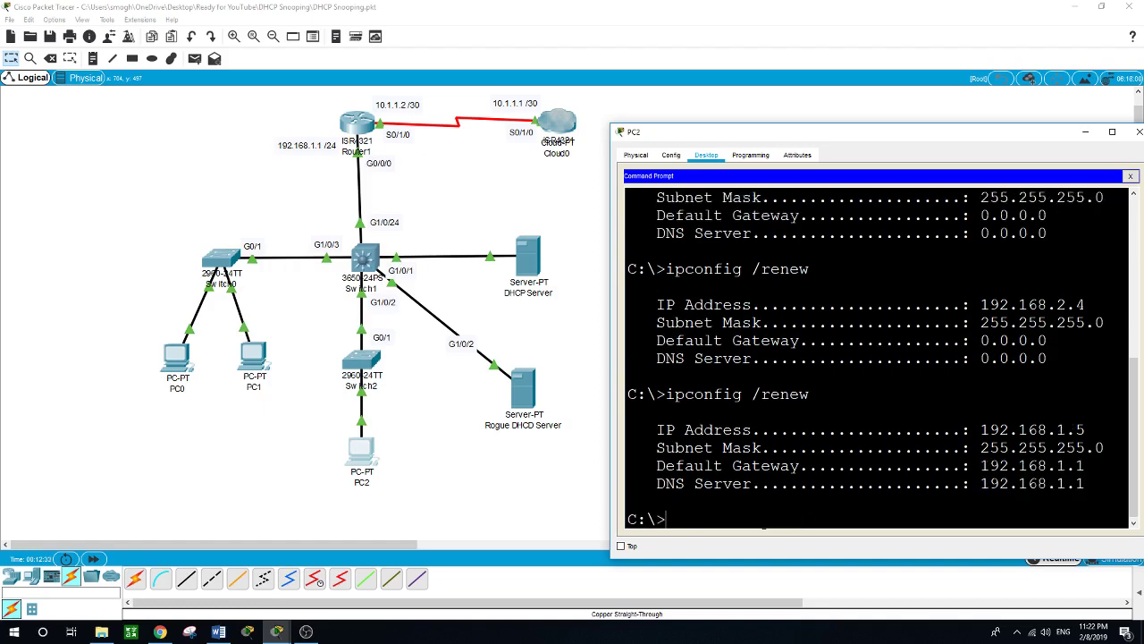
{"action": "key", "text": "Up"}
{"action": "key", "text": "Return"}
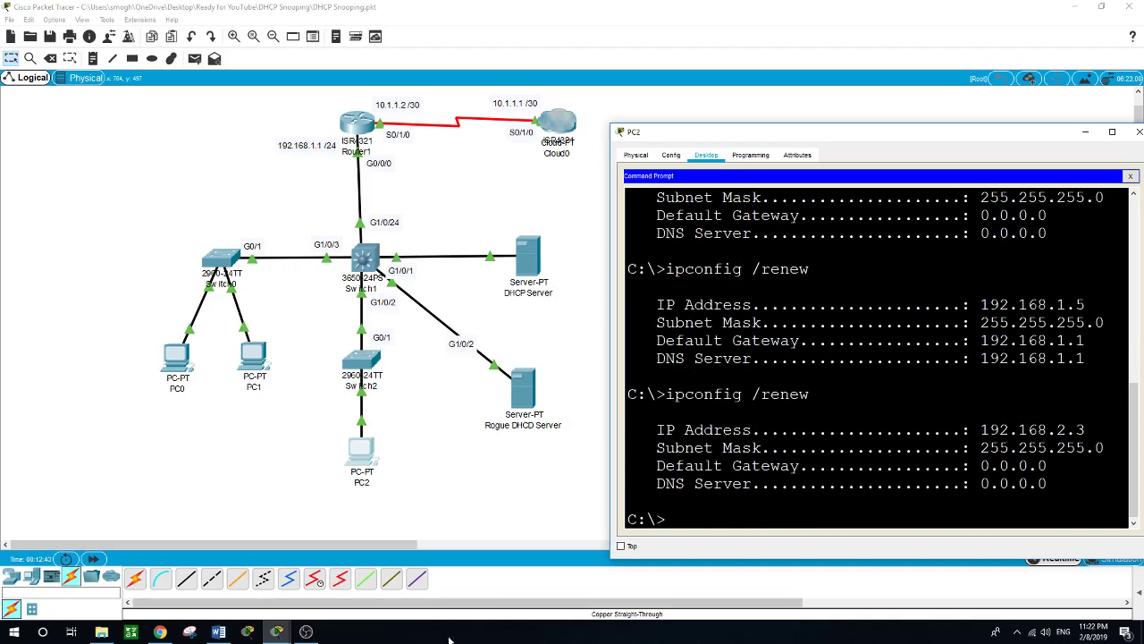
{"action": "left_click", "coordinate": [305, 631]}
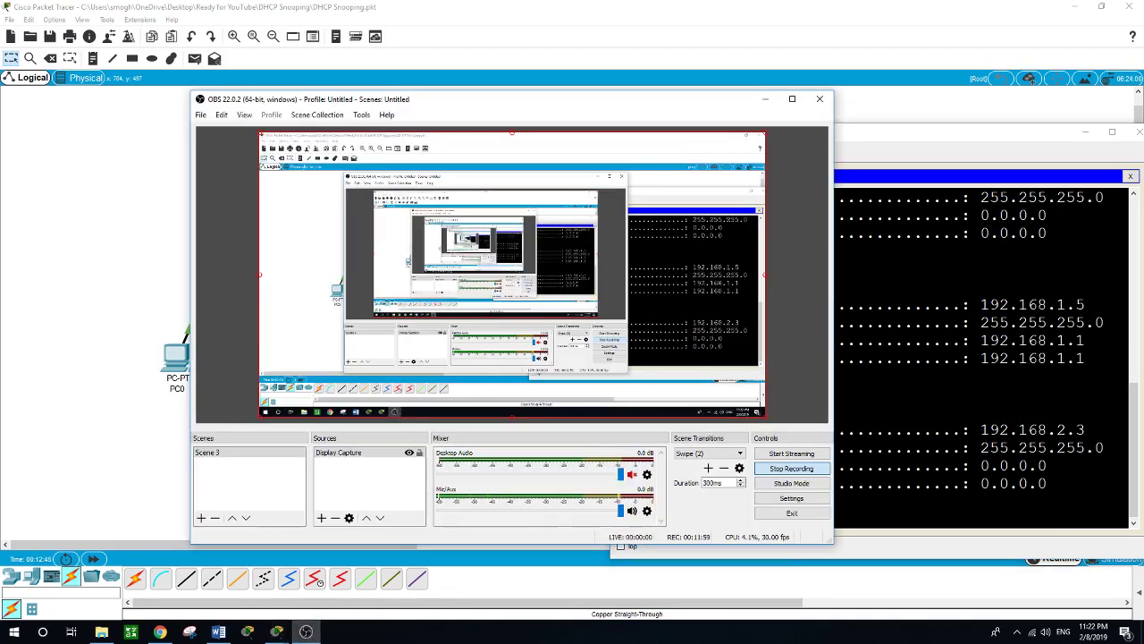